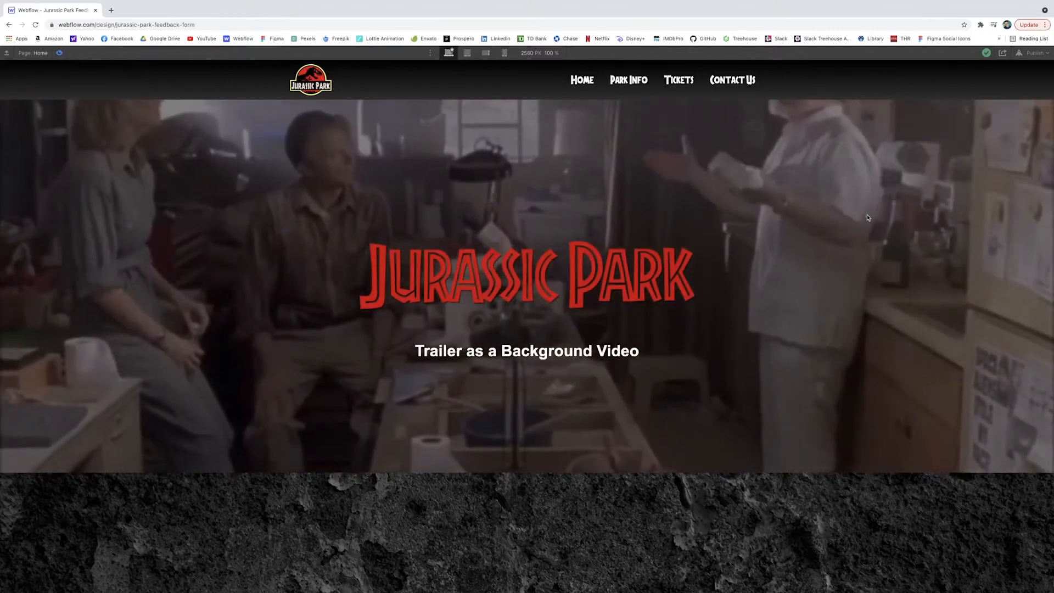
Review the finished Jurassic Park page's background video, video element and lightbox trailer, opening and closing the lightbox
scroll(865, 217, down, 4)
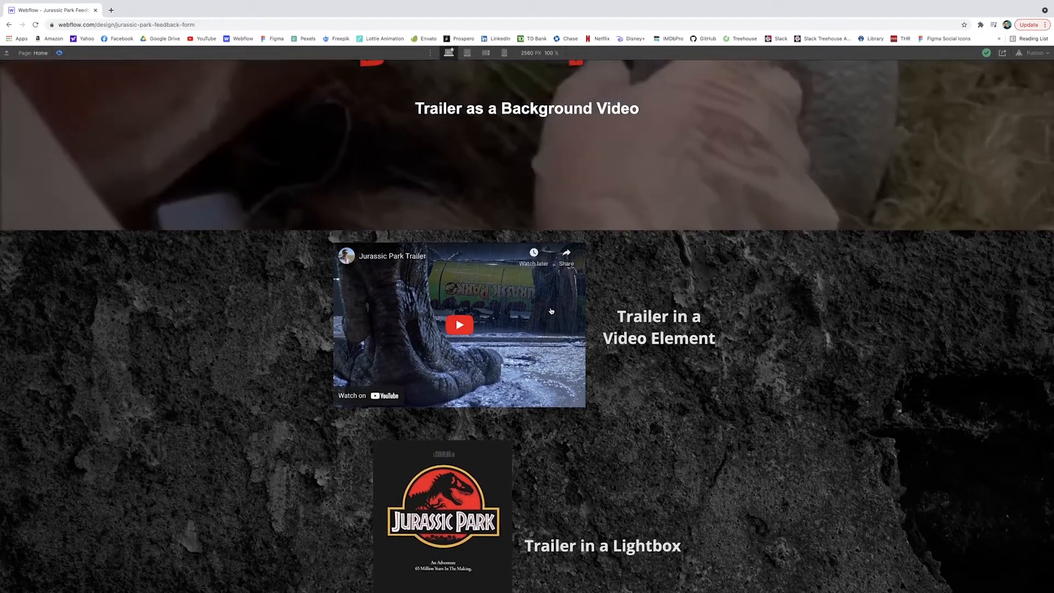
scroll(551, 311, down, 2)
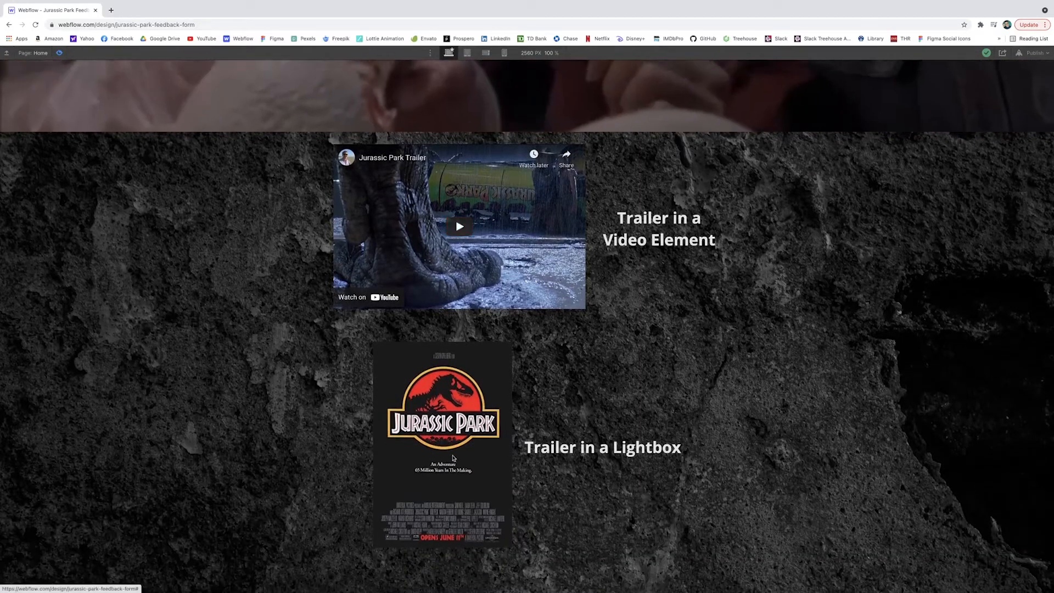
click(453, 459)
click(1038, 81)
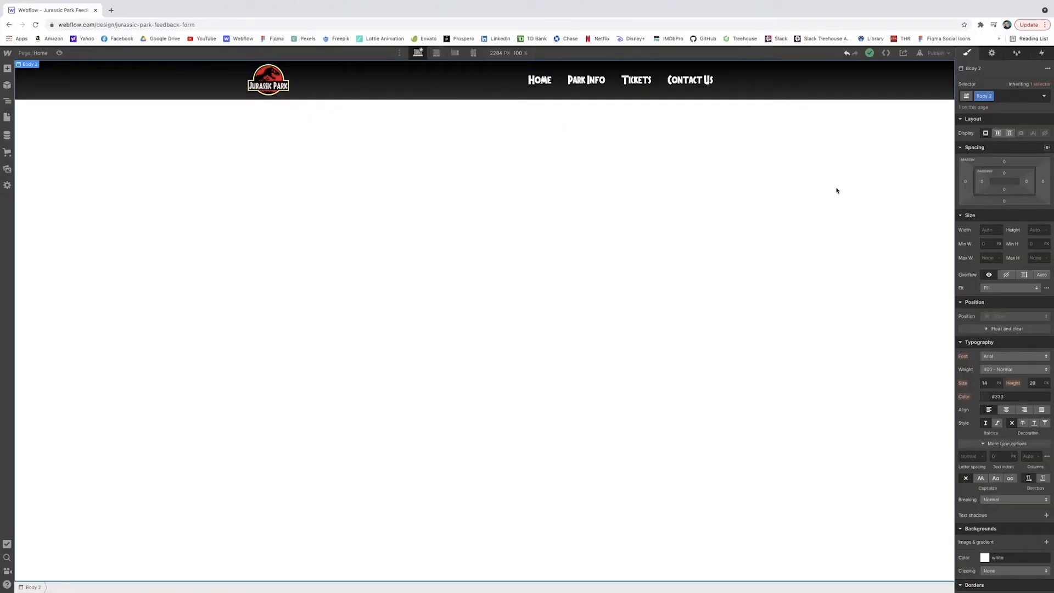
Add a section to the page body below the navbar and set its height to 70 VH
click(7, 101)
click(38, 94)
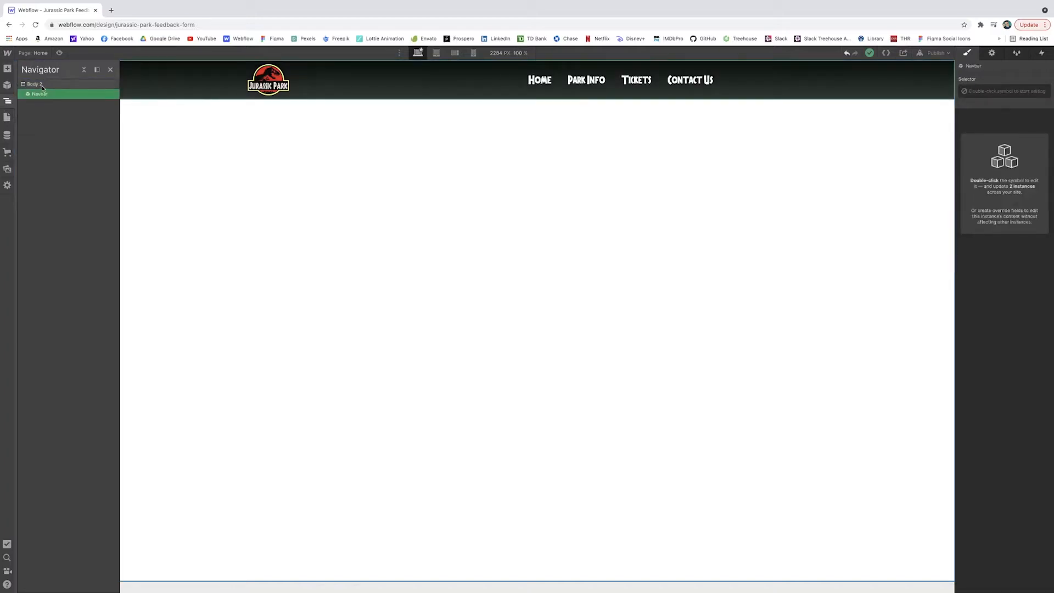
click(41, 86)
click(7, 68)
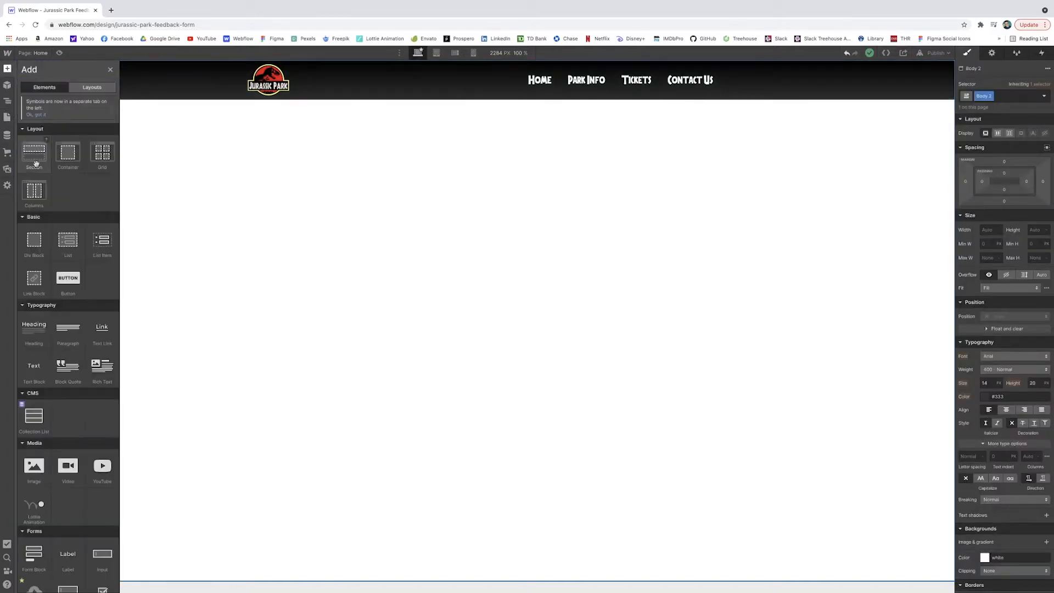
click(35, 163)
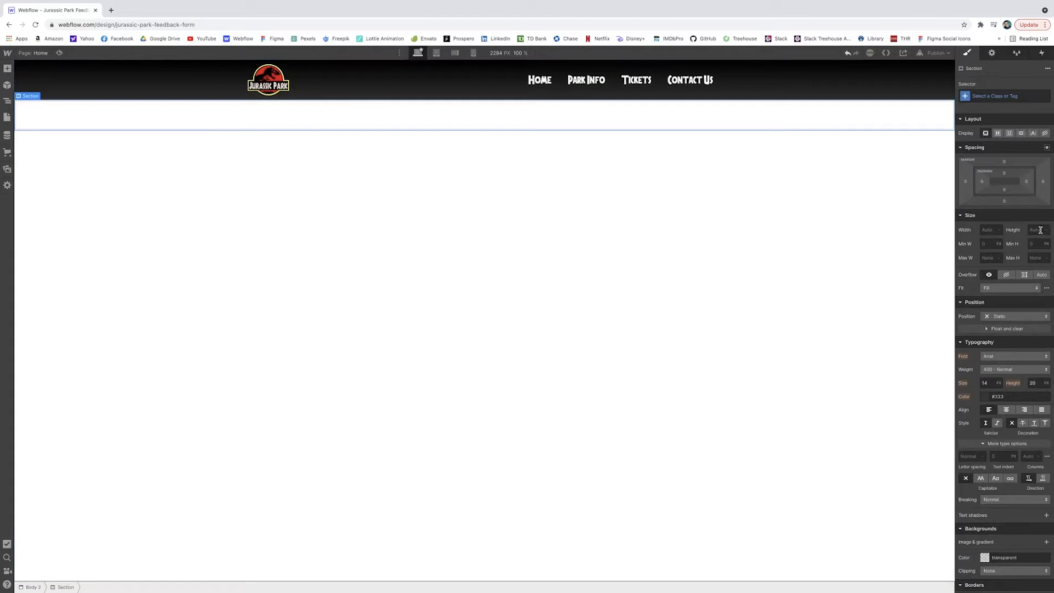
key(Return)
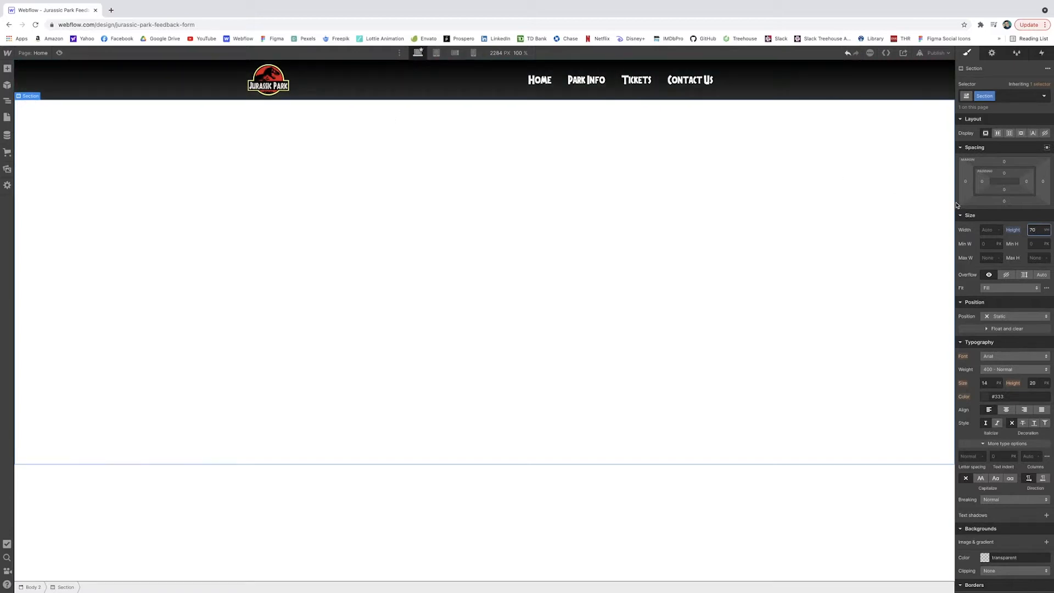
Insert a Background Video element into the section and set its height to 100%
drag(954, 205, 693, 198)
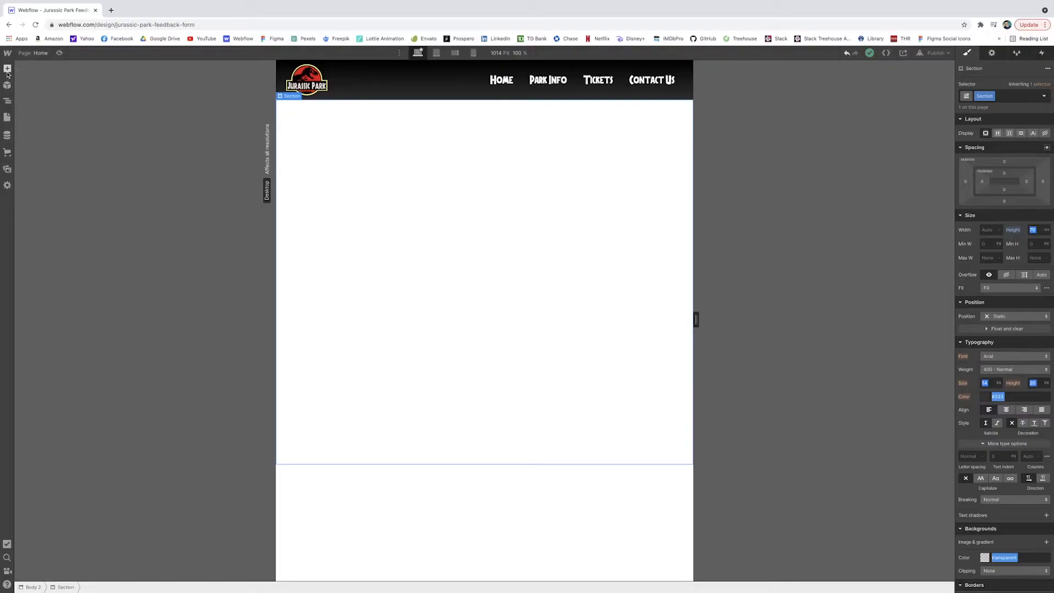
click(7, 68)
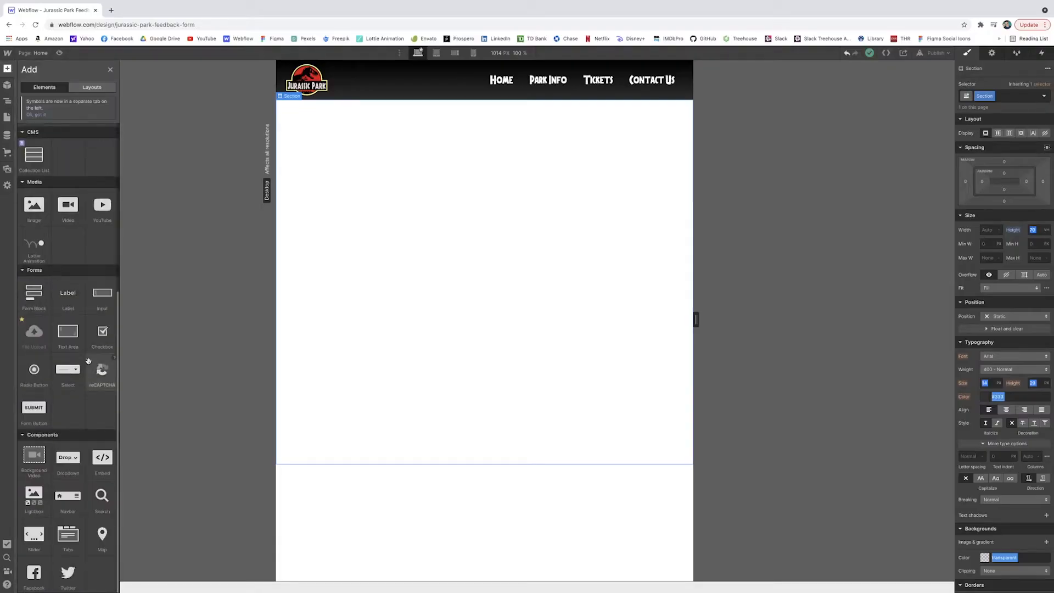
click(34, 459)
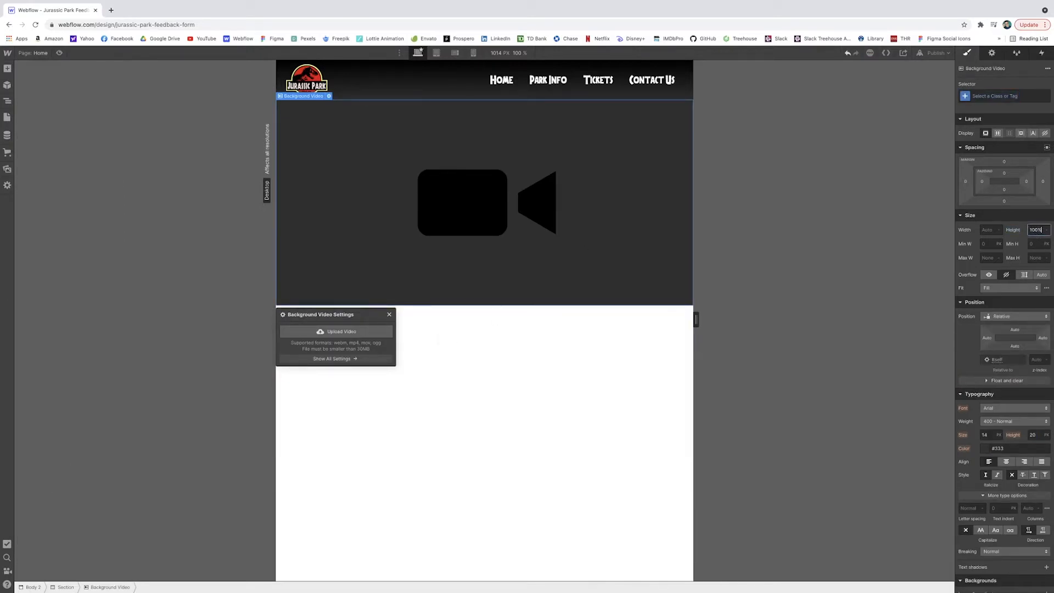
key(Return)
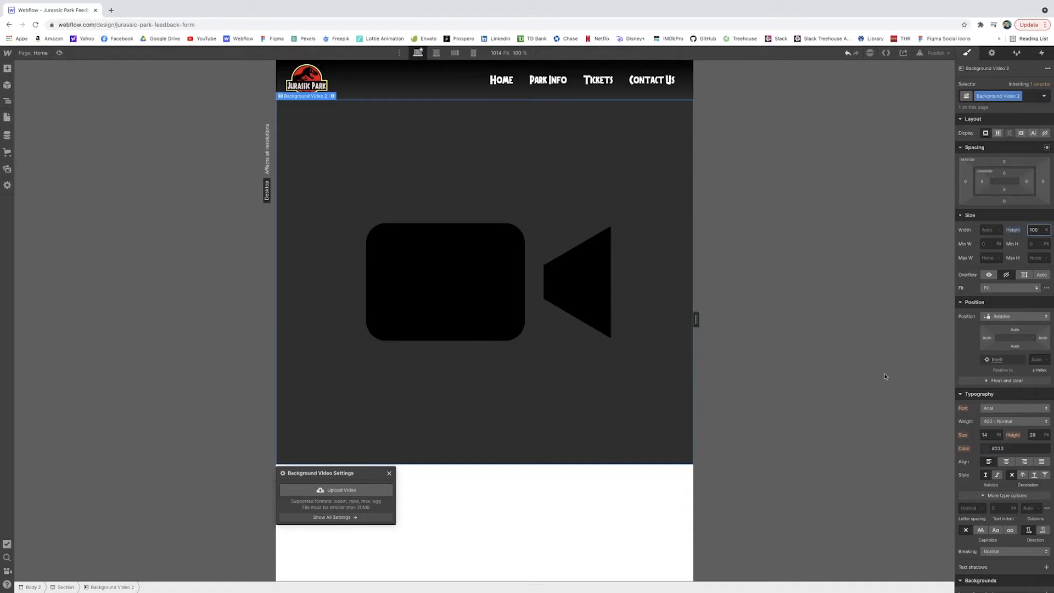
Upload Jurassic Park Trailer.mp4 from the Desktop as the background video and preview it playing on the page
drag(696, 319, 850, 319)
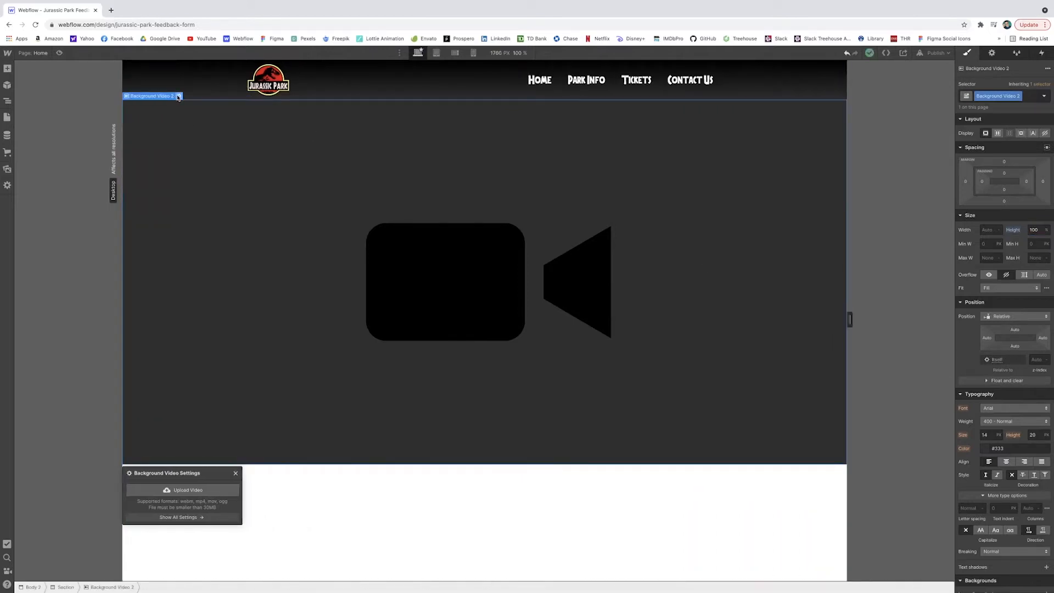
click(998, 55)
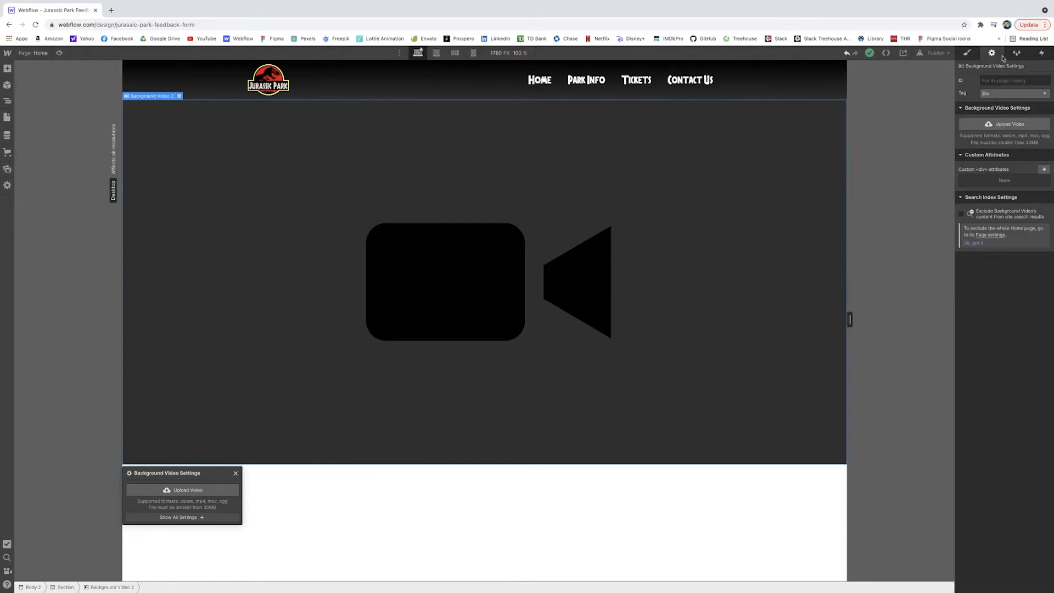
click(1007, 130)
click(240, 144)
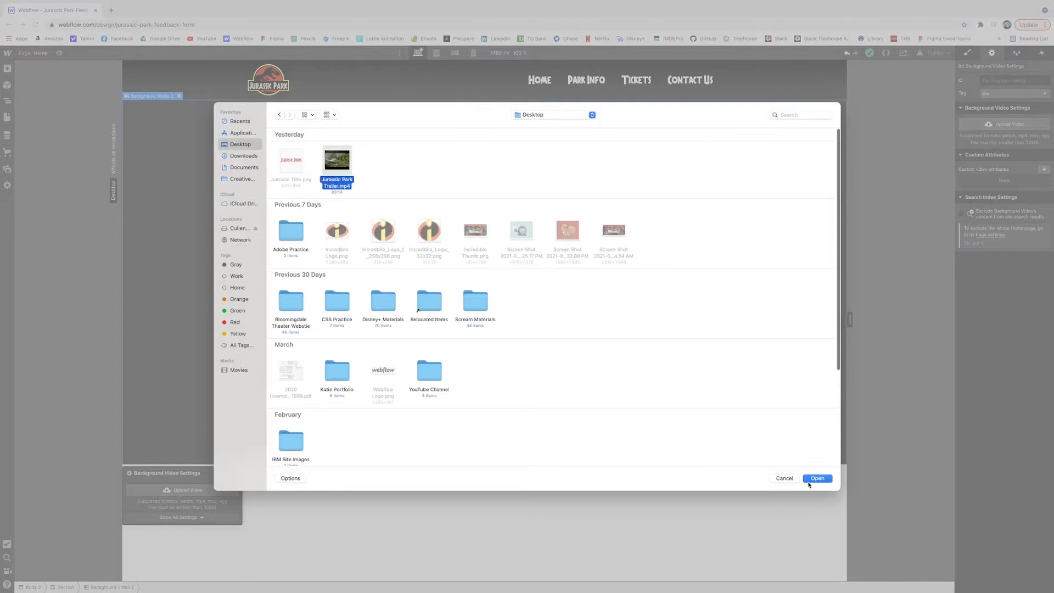
click(809, 481)
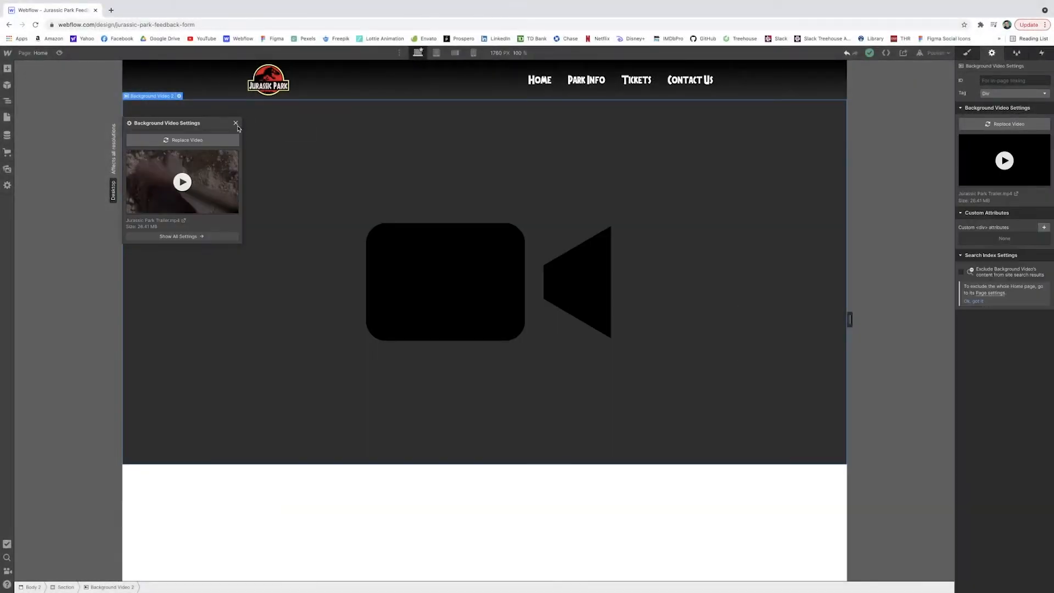
click(235, 124)
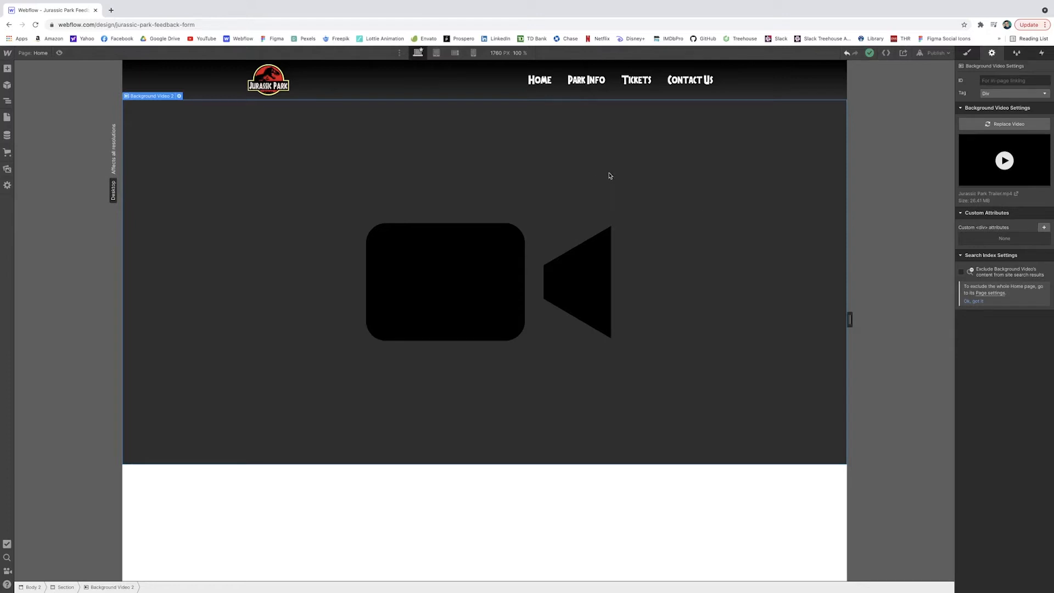
click(59, 53)
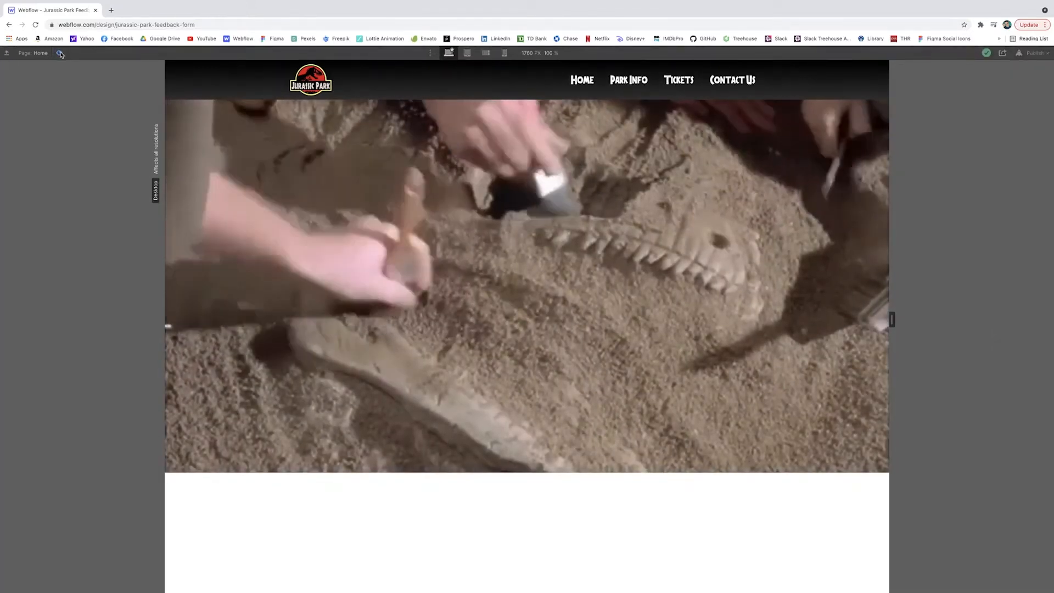
click(59, 53)
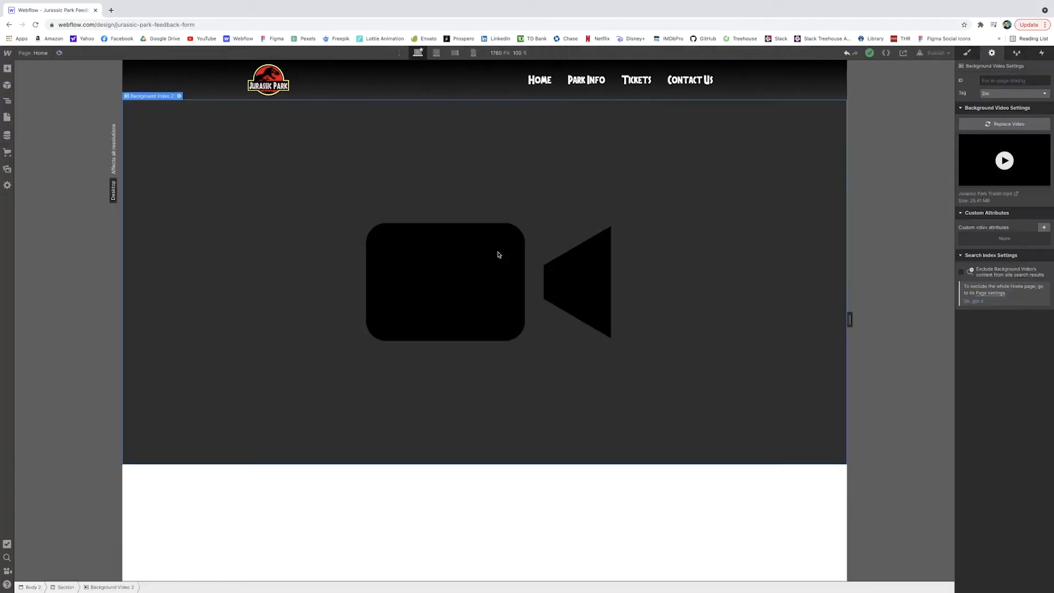
Place an image inside the background video and assign it the Jurassic Title.png asset
click(967, 55)
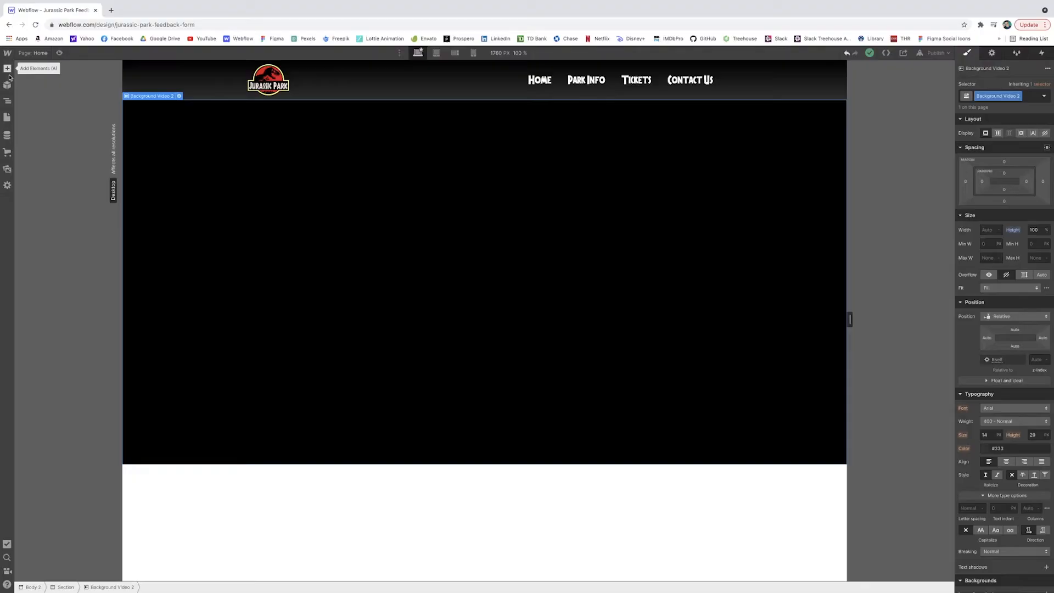
click(7, 69)
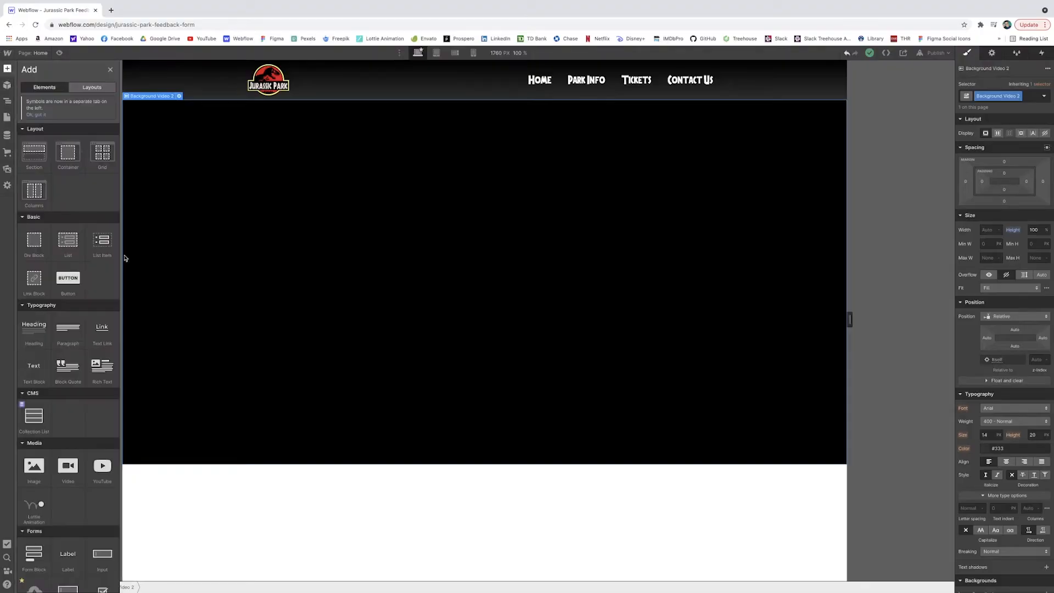
drag(33, 466, 162, 415)
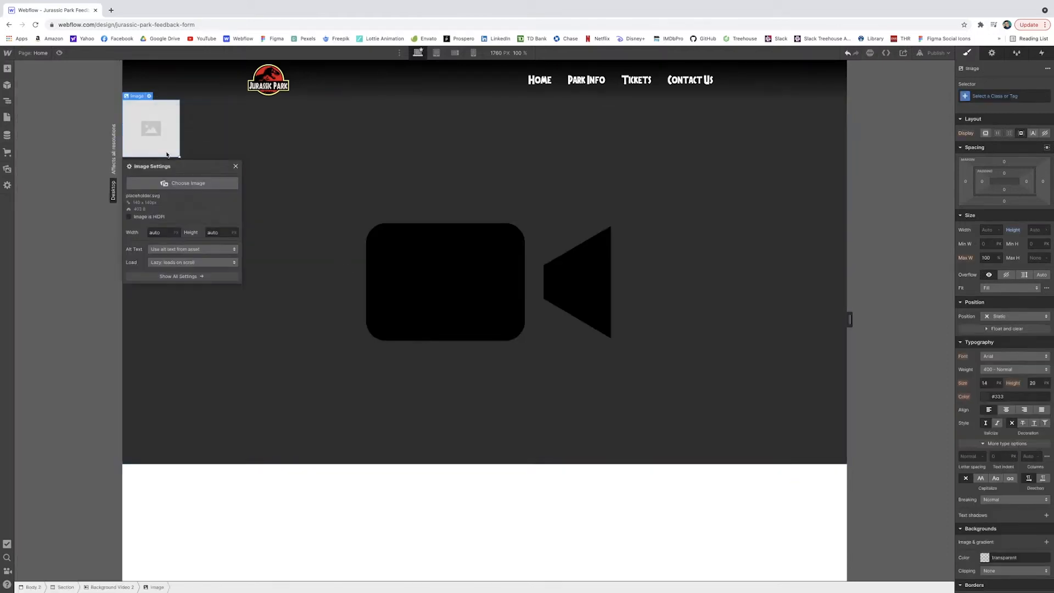
click(188, 183)
click(34, 134)
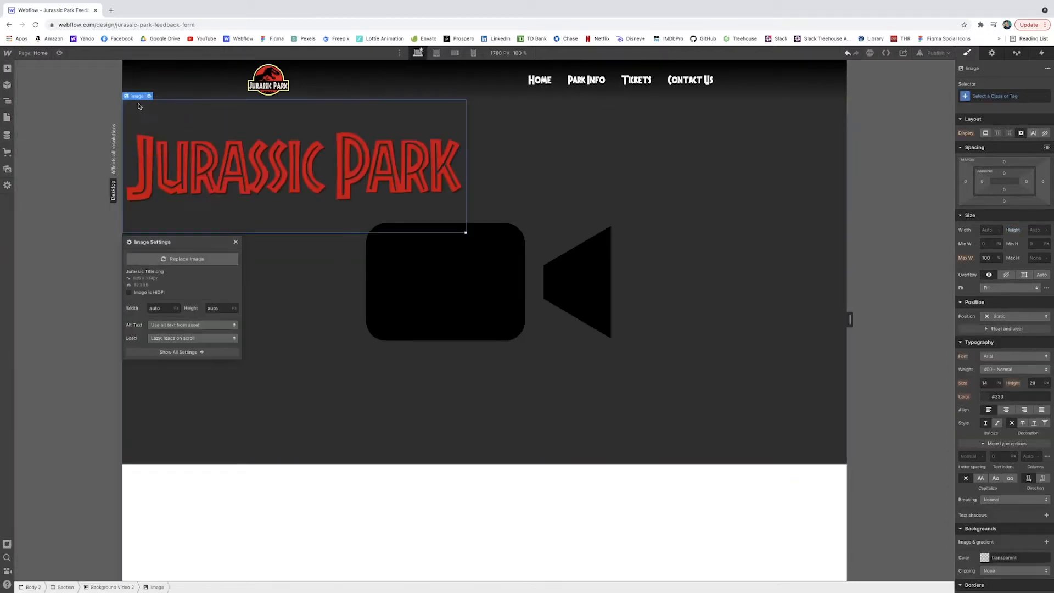
Set the background video's display to flex and center its content with both Align and Justify
click(644, 213)
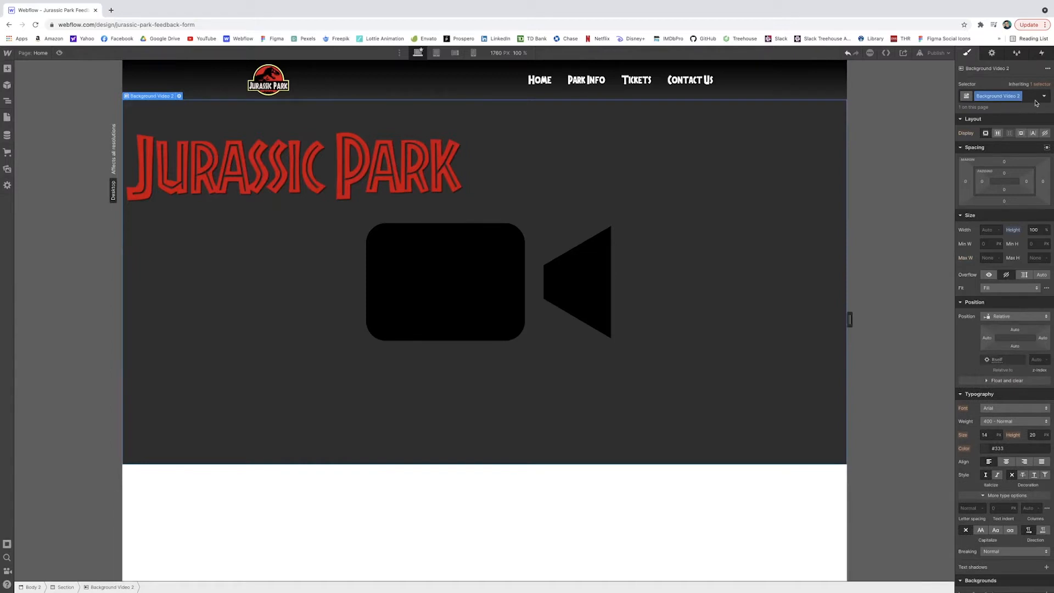
click(997, 134)
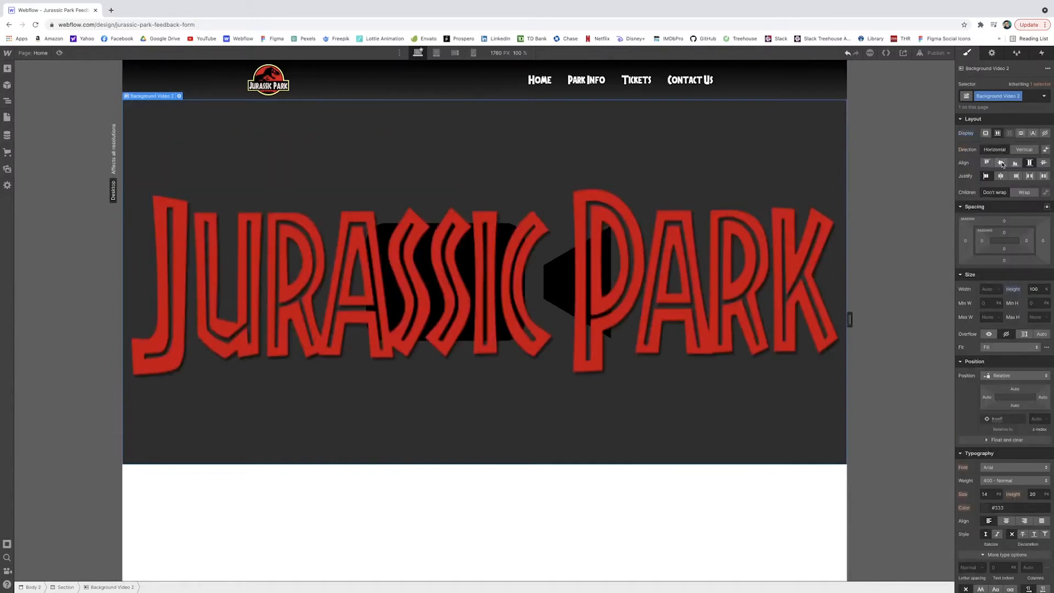
click(1001, 163)
click(1001, 176)
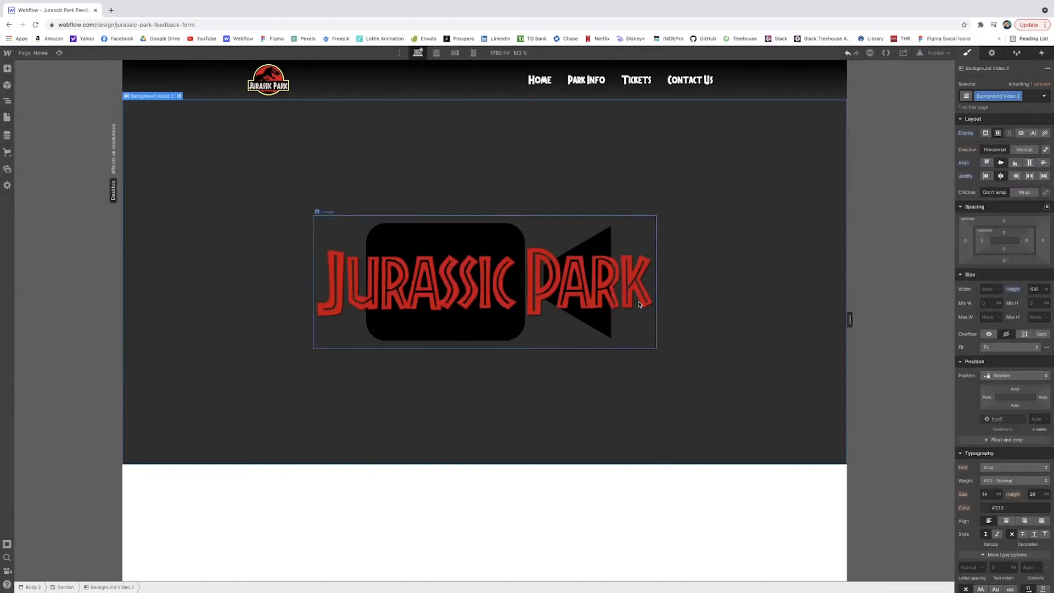
Add an H1 heading inside the background video reading "Trailer as Background Video"
click(615, 285)
drag(850, 318, 954, 318)
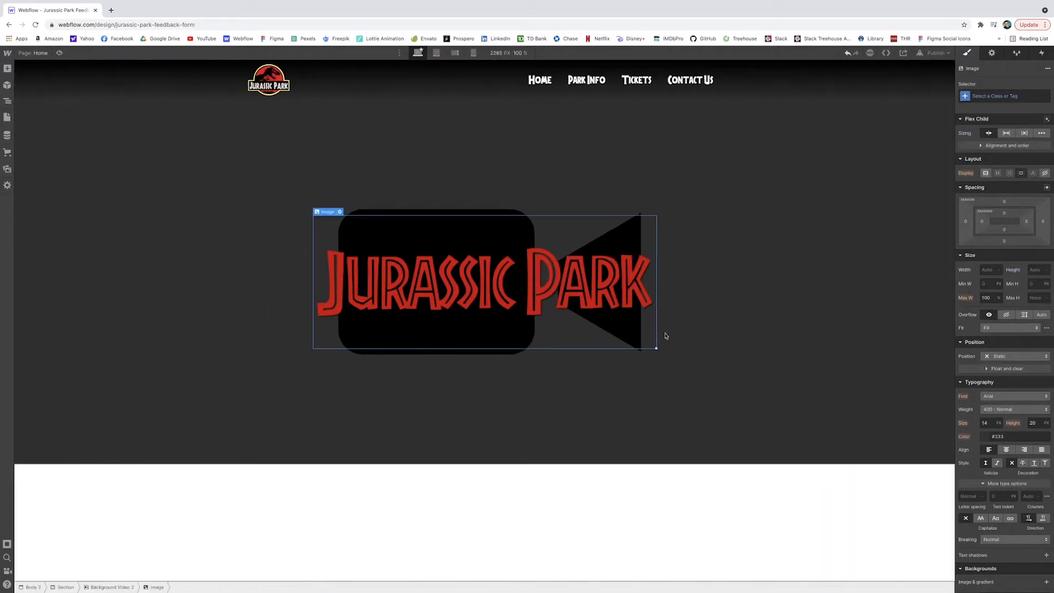
click(665, 335)
key(a)
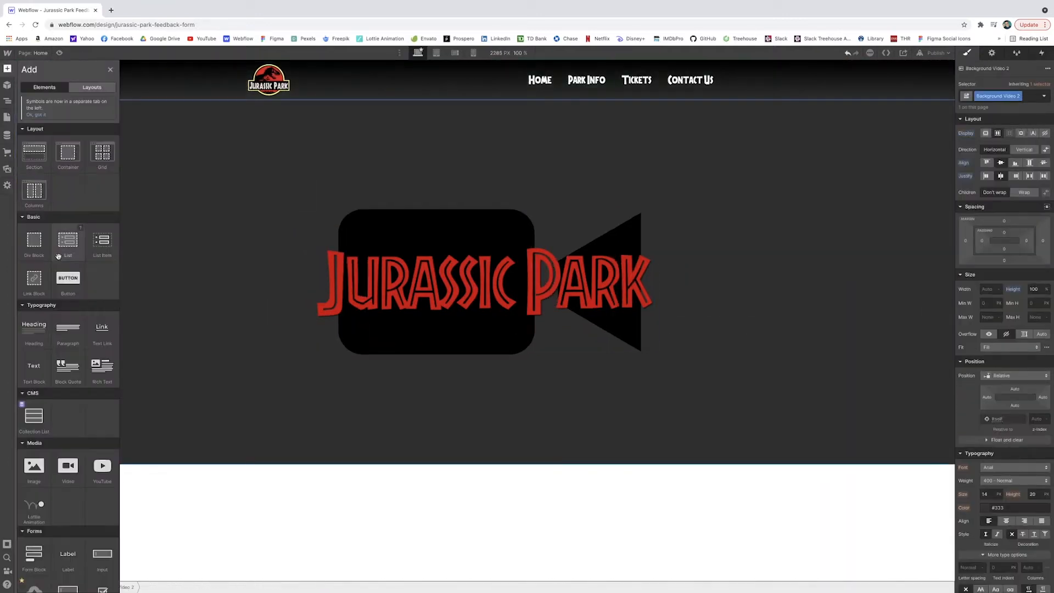
click(34, 329)
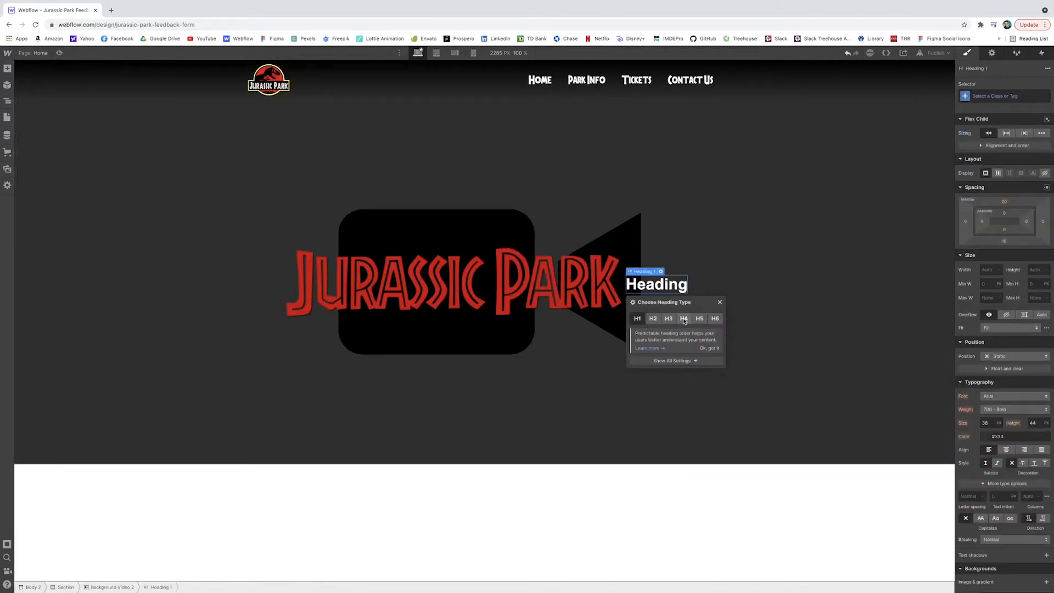
double_click(682, 283)
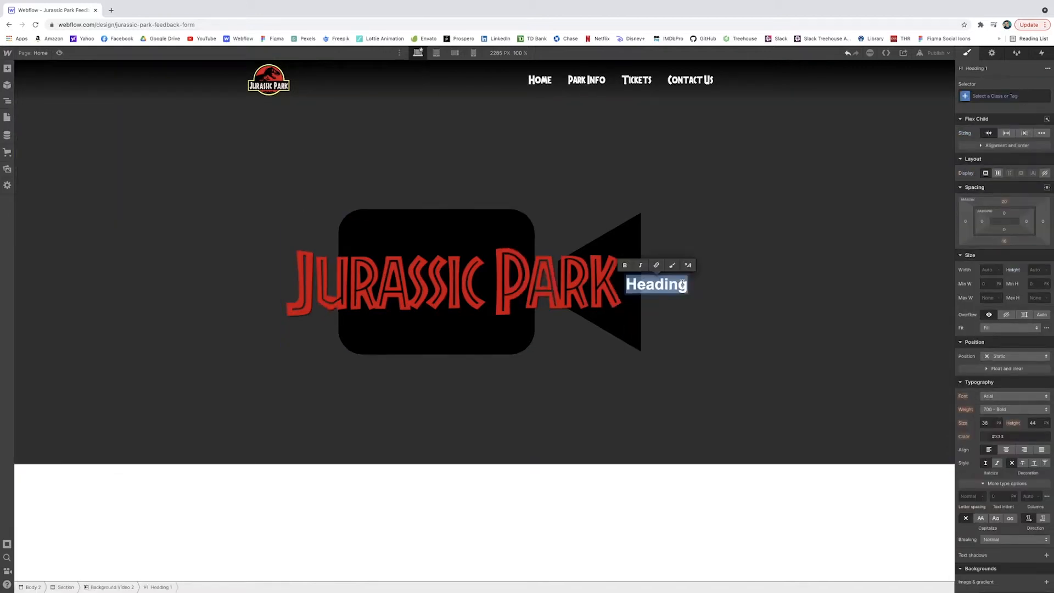
text(Trailer a)
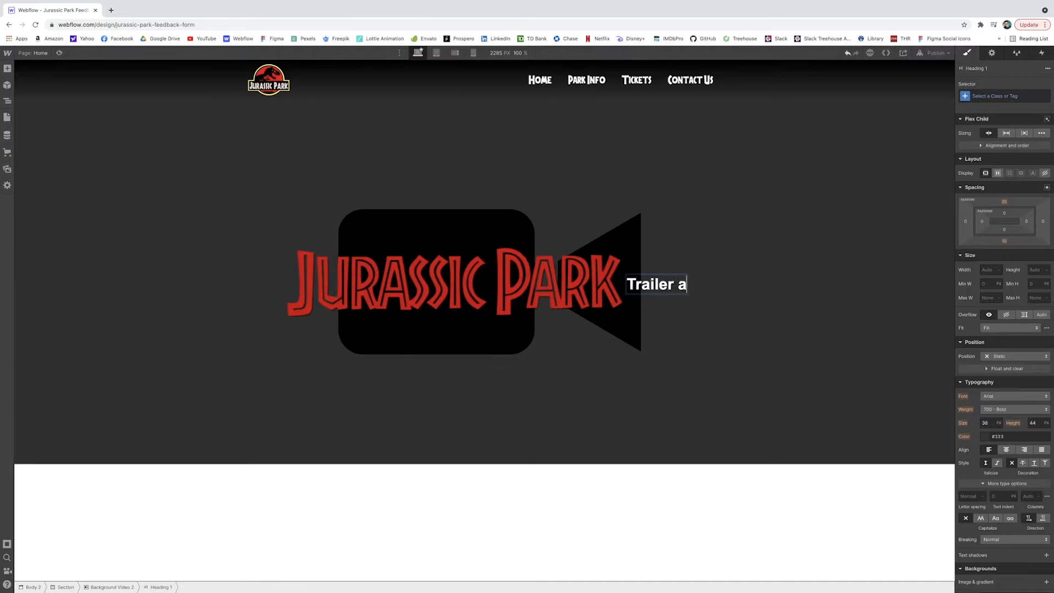
text(s Backgrou)
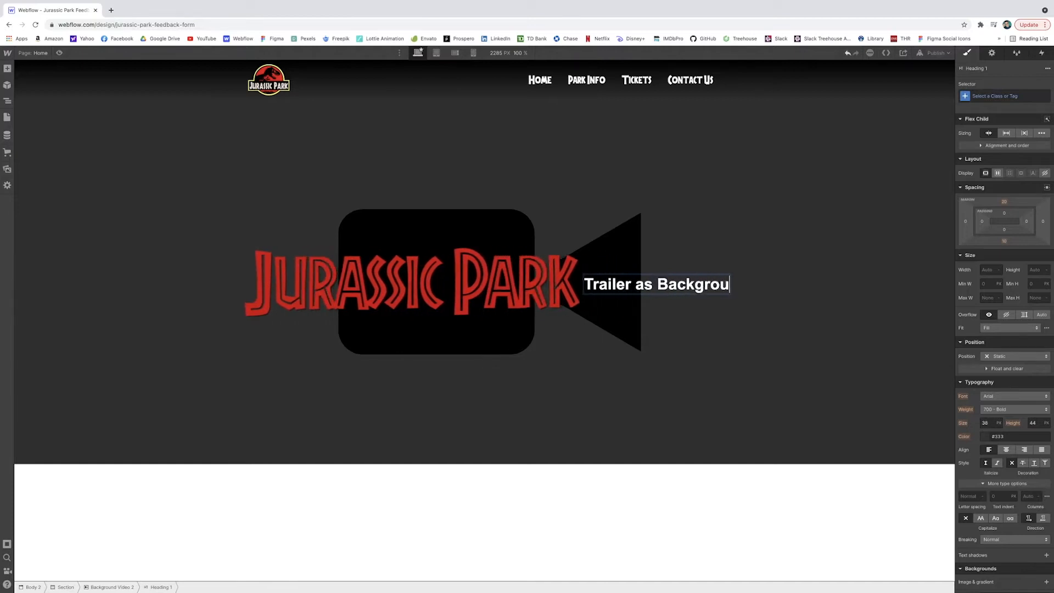
text(nd Video)
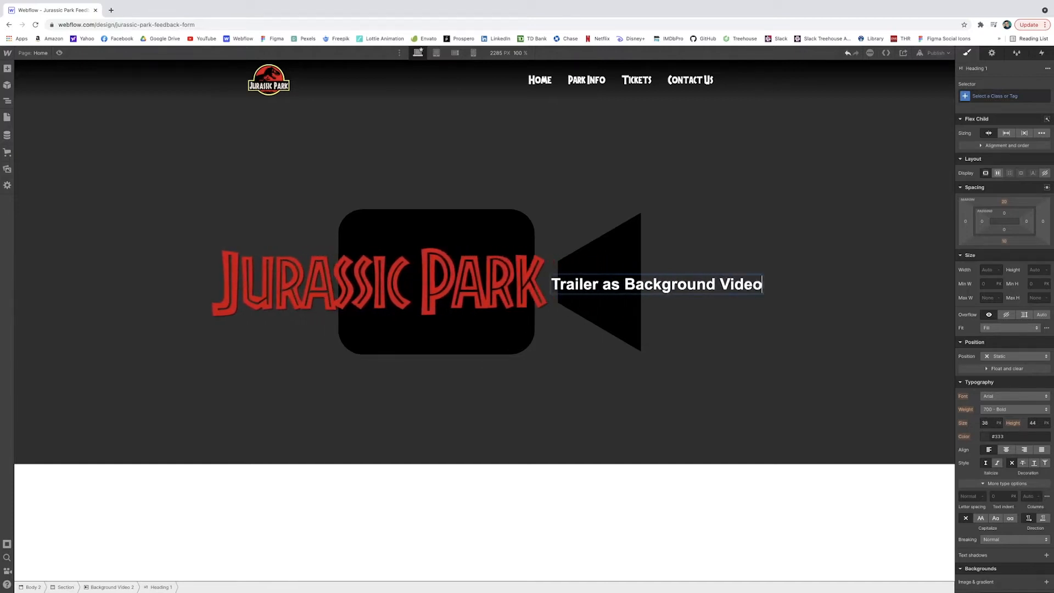
Change the background video's flex direction to vertical and set the heading's top margin to 0
click(834, 317)
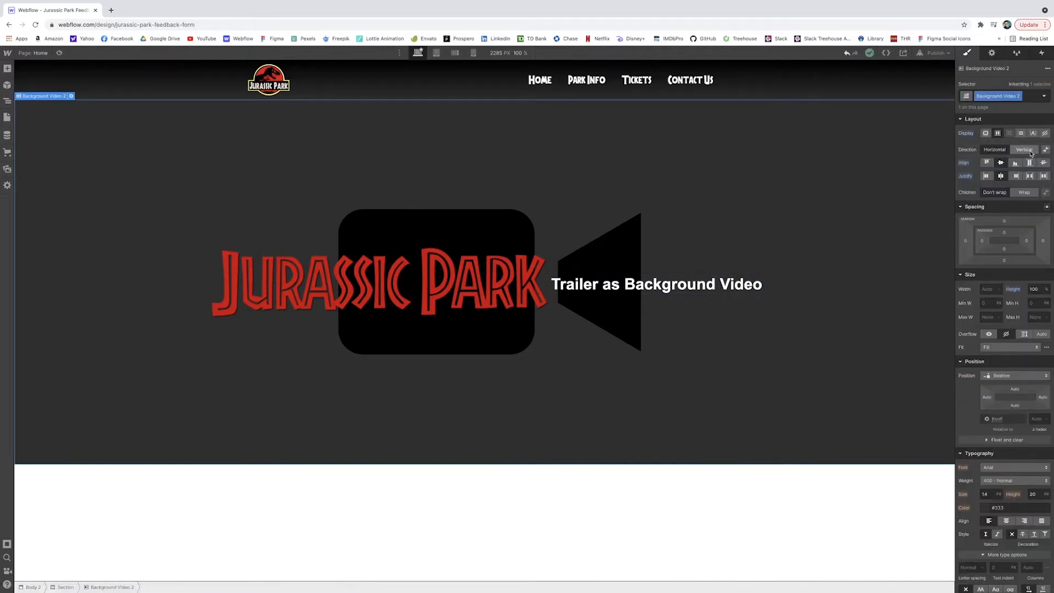
click(1025, 150)
click(483, 351)
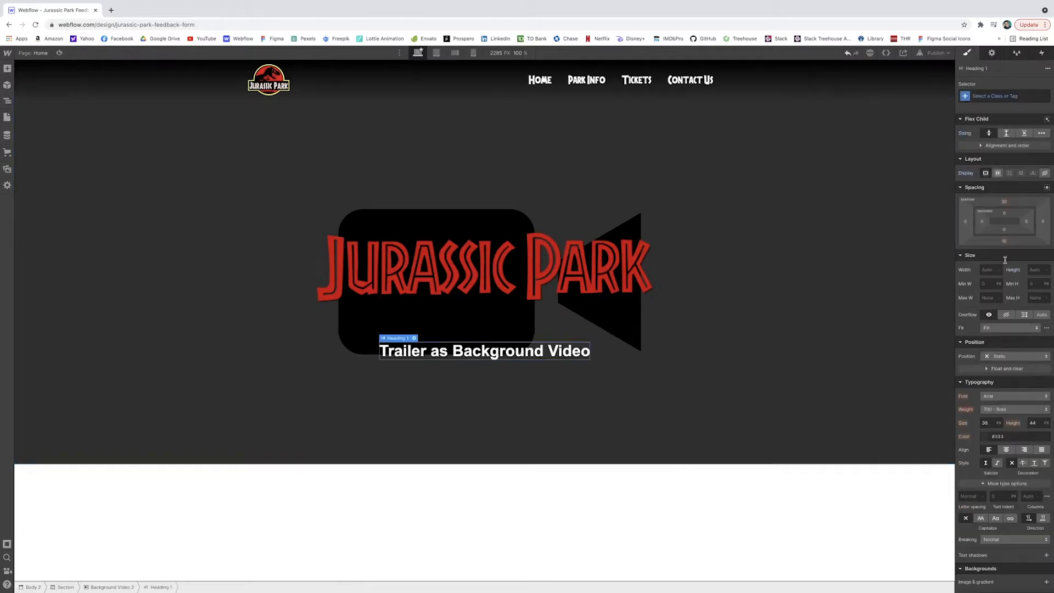
click(1004, 203)
click(990, 229)
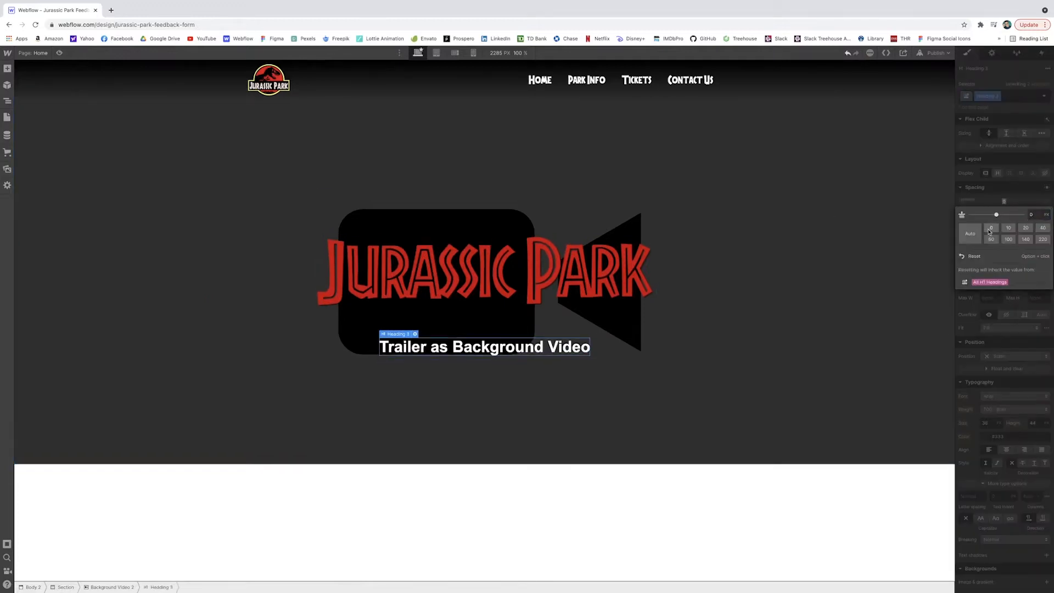
Preview the page to check how the trailer plays behind the title image and heading, and return to editing
click(799, 284)
key(Escape)
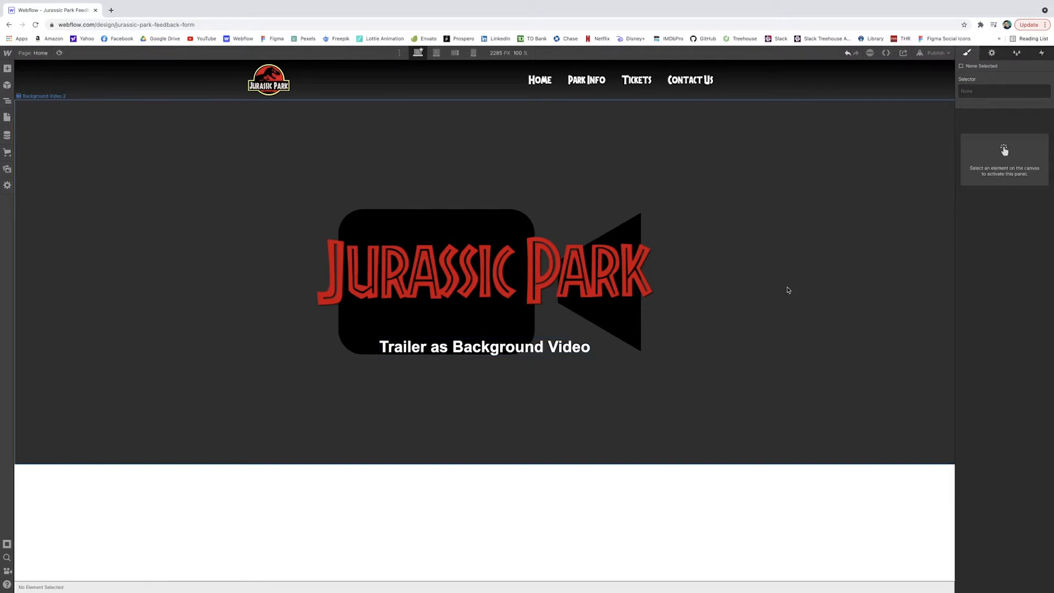
click(60, 52)
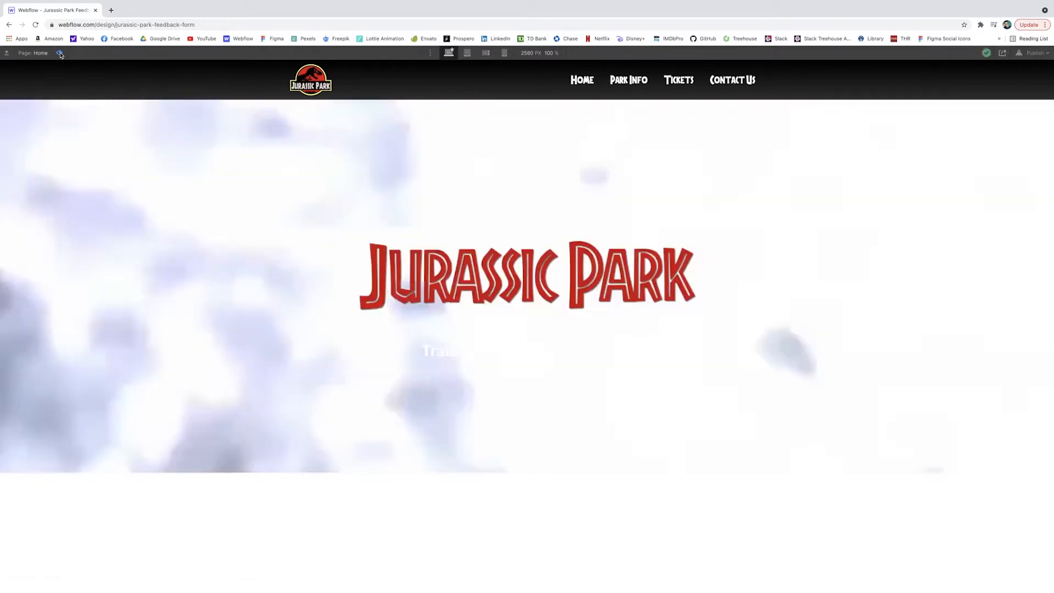
click(60, 54)
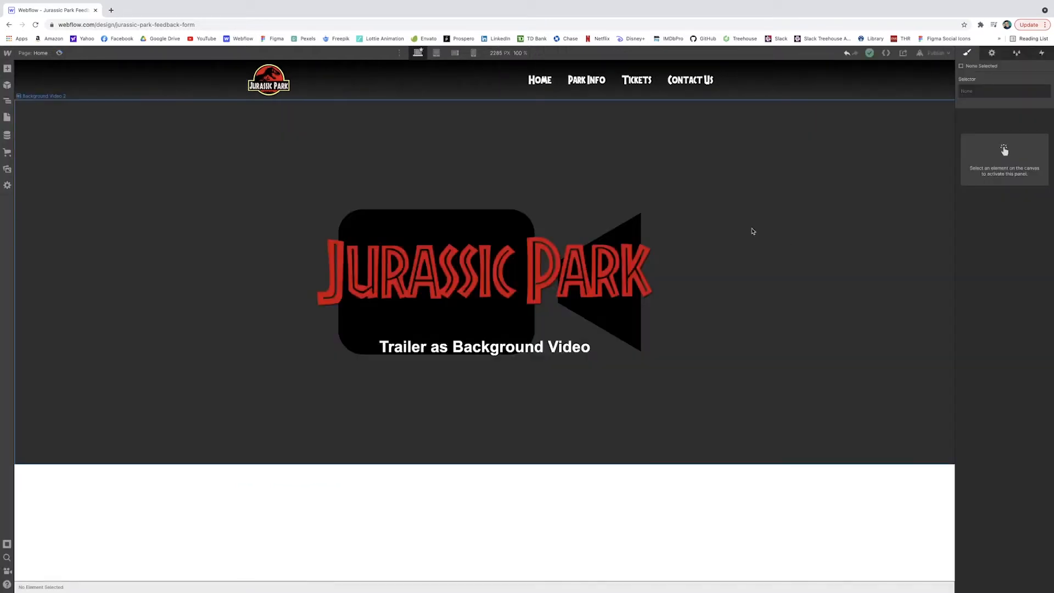
Add a color overlay to the background of the background video element
click(692, 159)
scroll(1004, 189, down, 5)
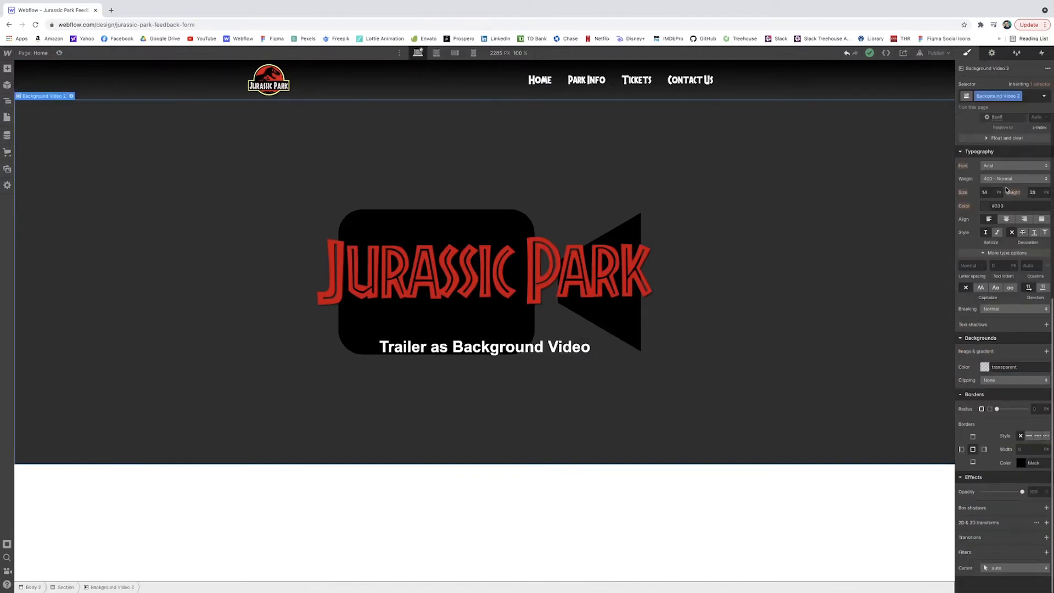
click(1045, 351)
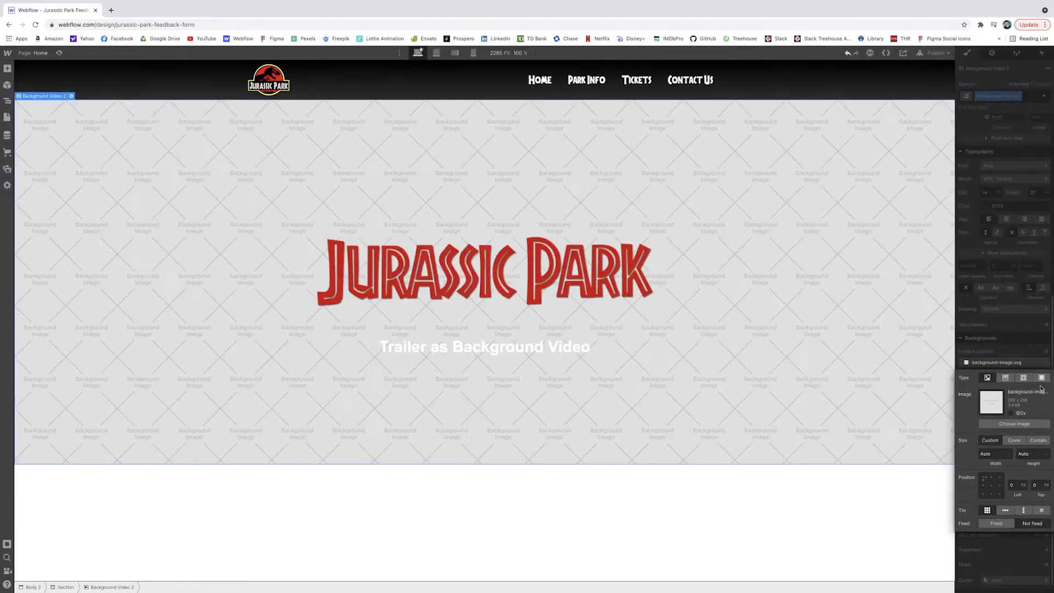
click(1042, 378)
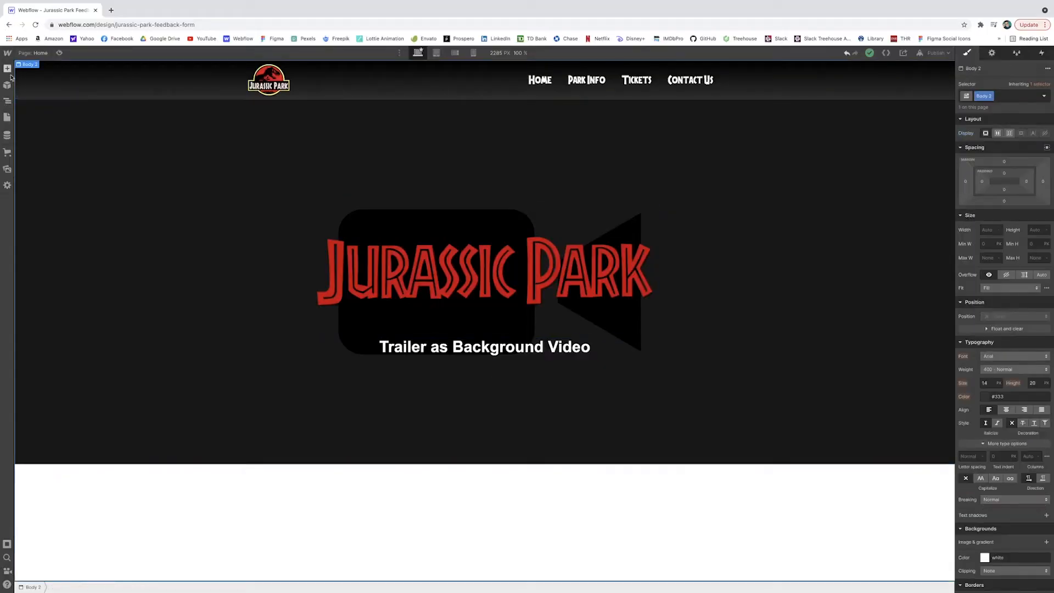
Add a new section below the background video and place a container inside it
click(10, 68)
drag(34, 154, 376, 476)
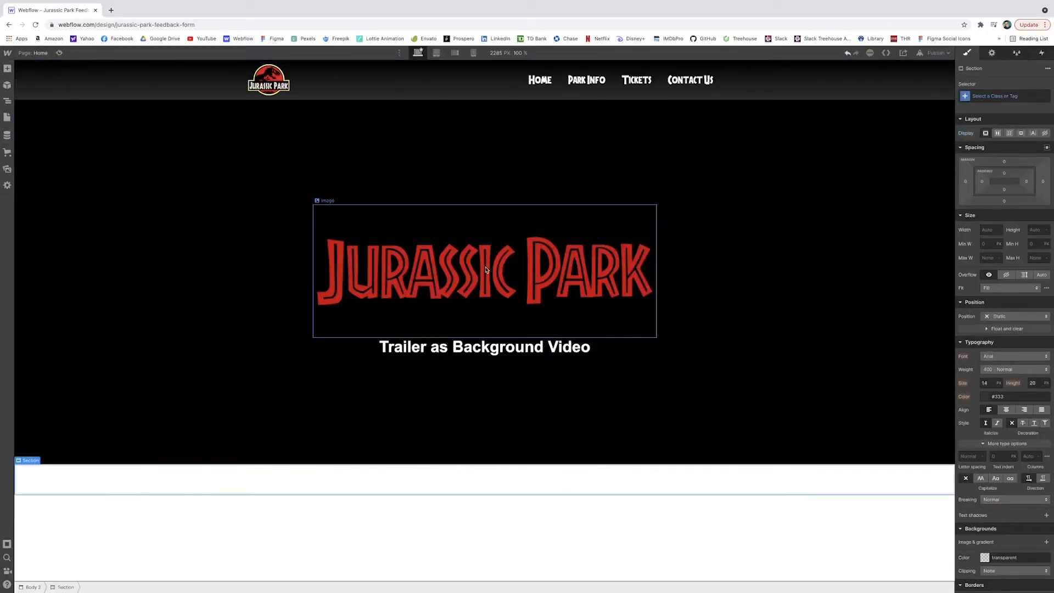
click(7, 68)
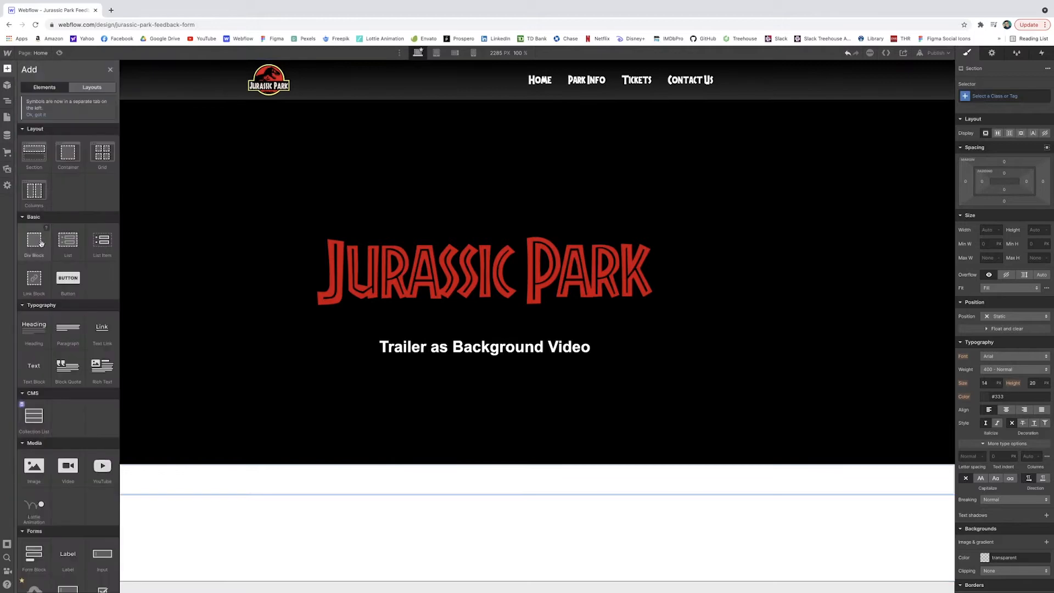
click(68, 153)
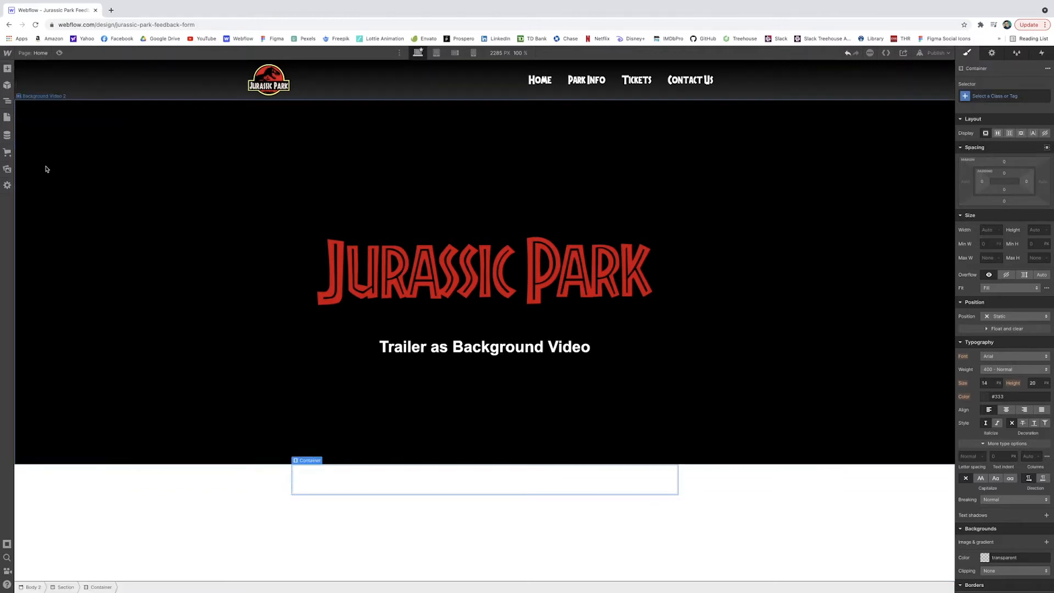
Add a div block with the class Video Element Div Block inside the container and size it 700 px wide by 800 px high
click(8, 70)
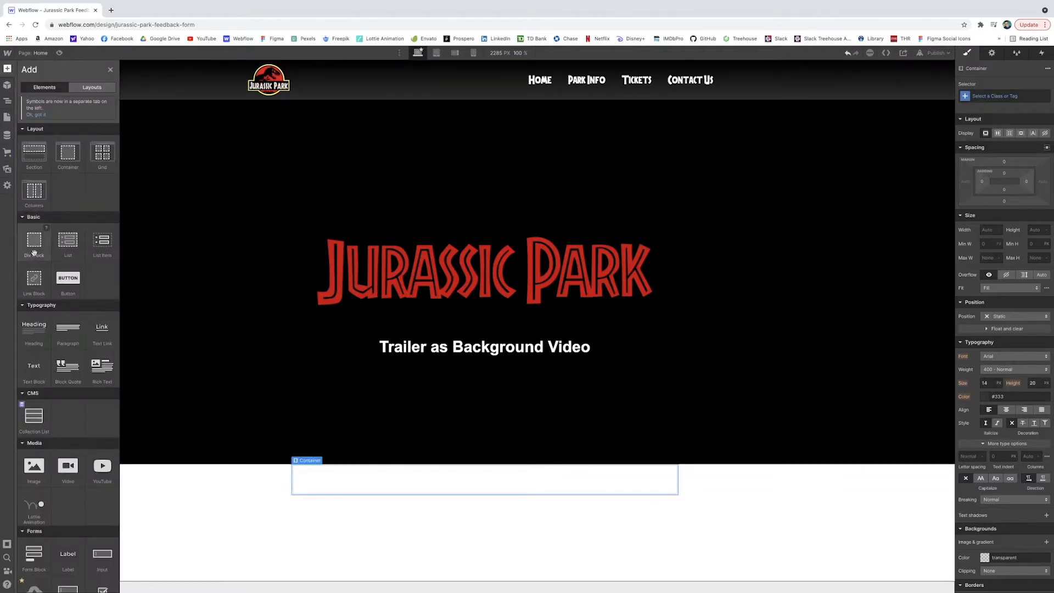
click(35, 253)
click(253, 578)
click(337, 490)
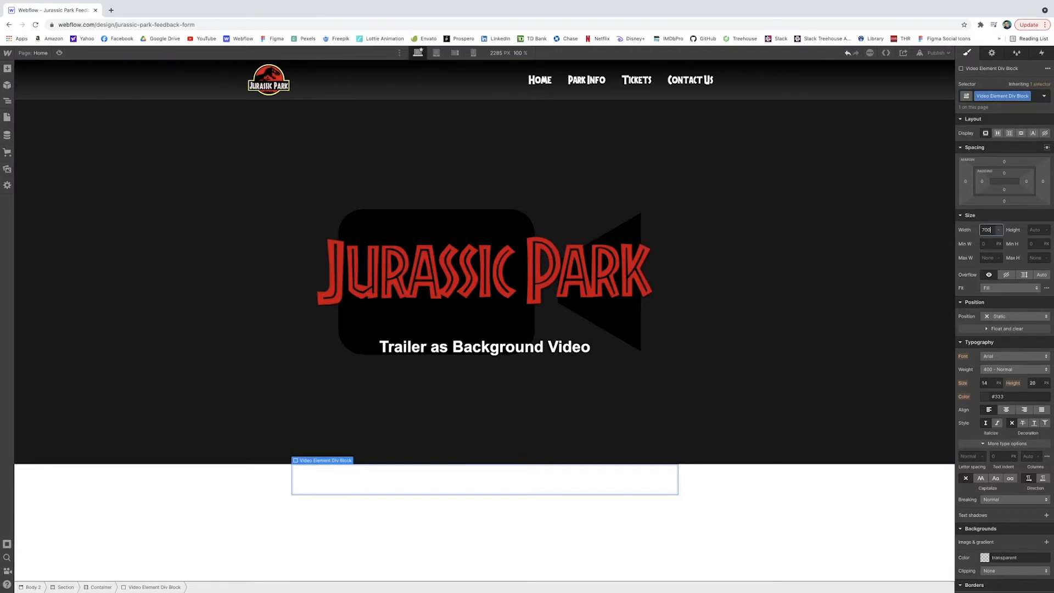
text(700)
key(Tab)
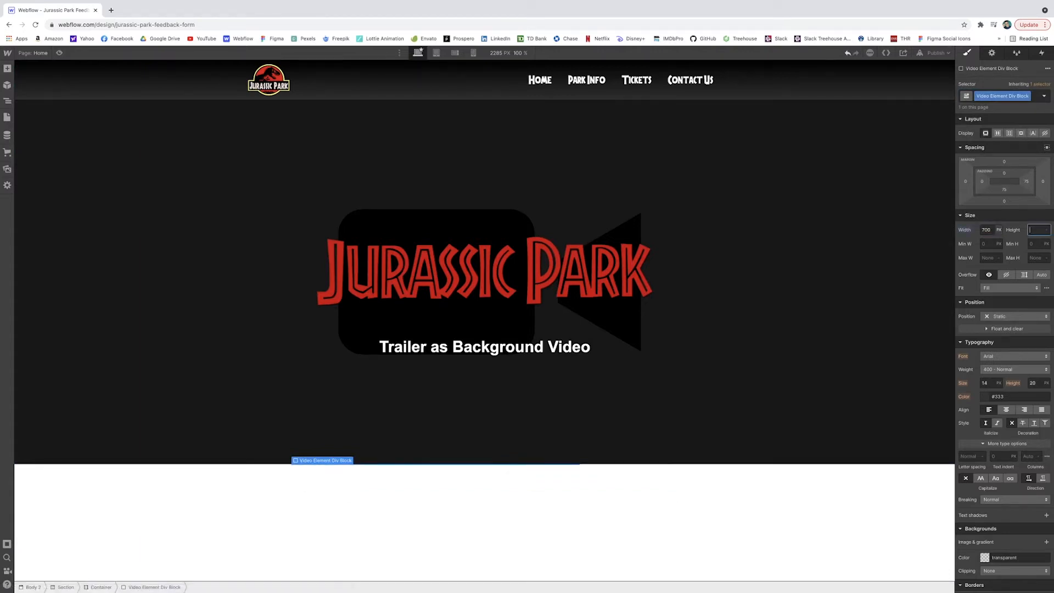
text(800px)
key(Return)
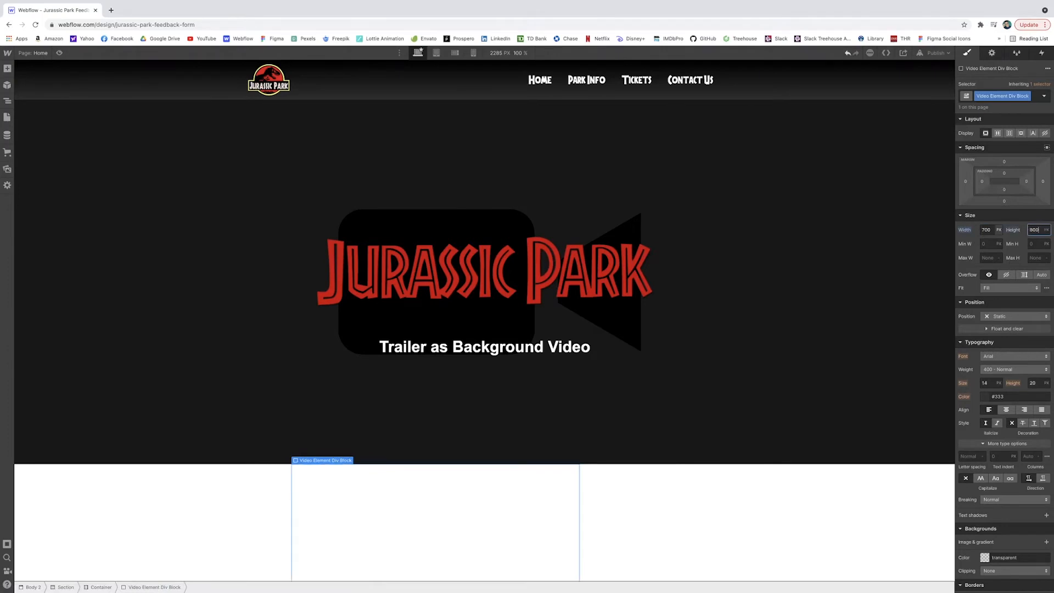
Place a video element with the Jurassic Park trailer's YouTube URL inside the div block and set its height and width to 100%
scroll(640, 341, down, 4)
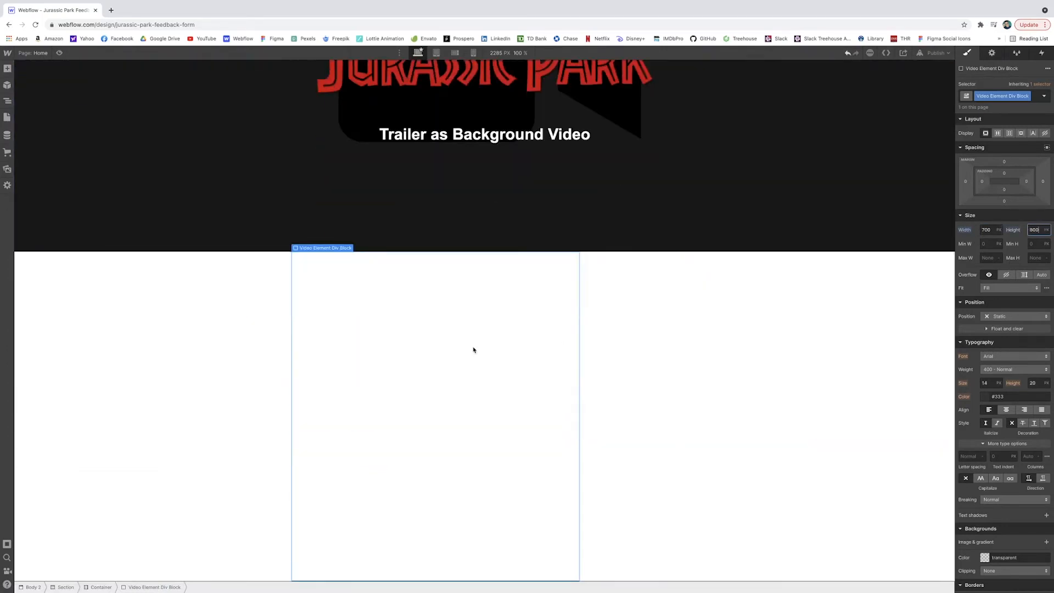
click(7, 68)
scroll(55, 417, down, 1)
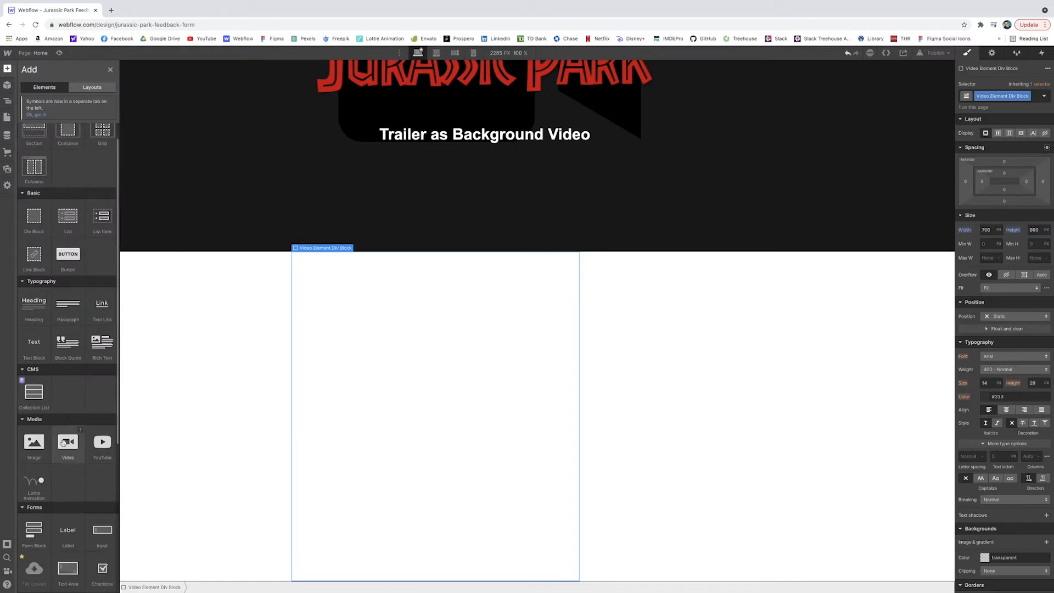
drag(68, 442, 381, 410)
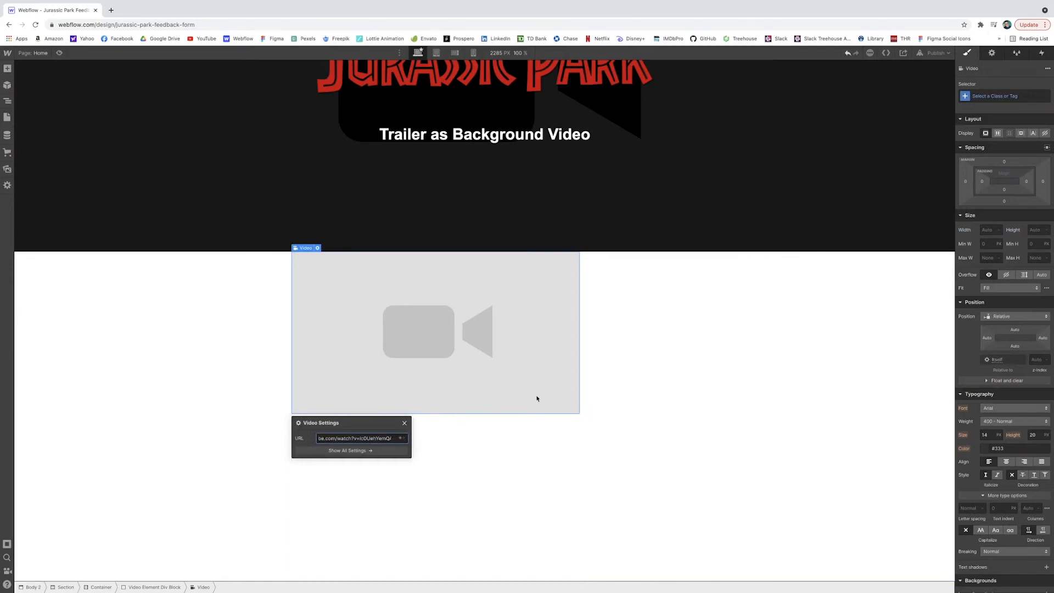
click(405, 423)
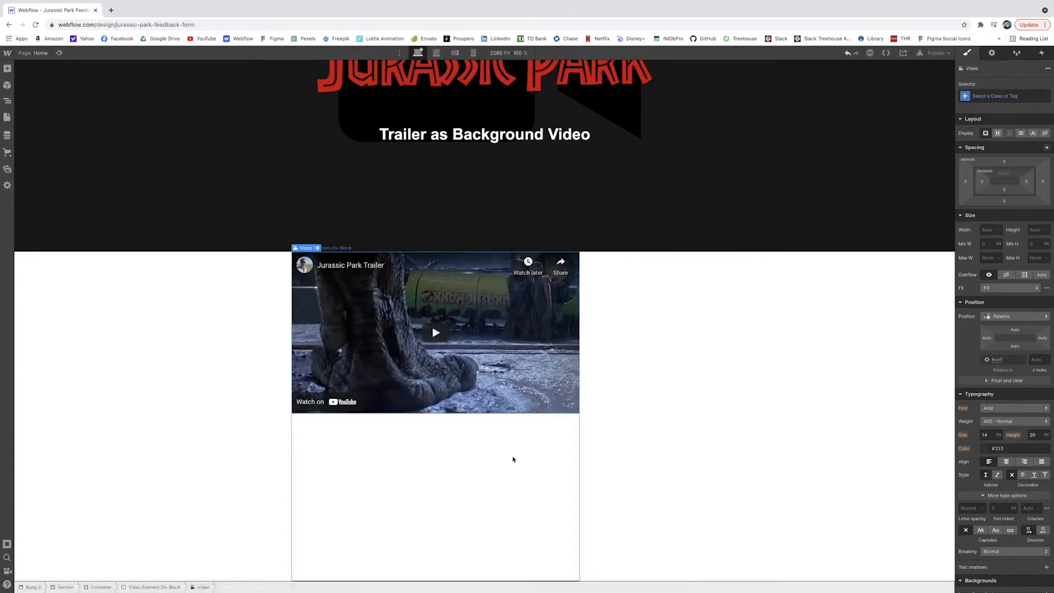
click(1034, 229)
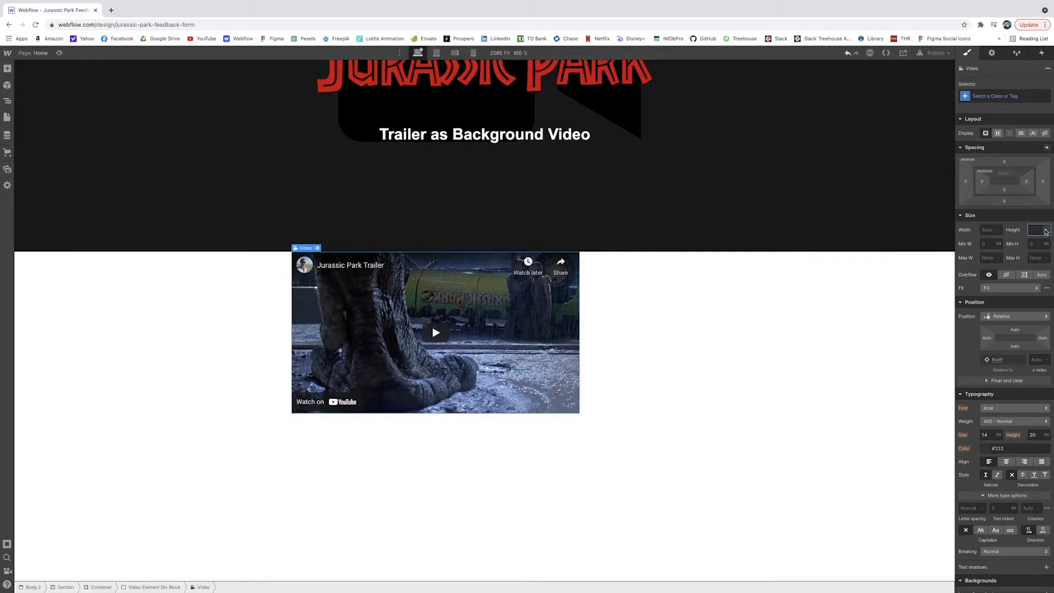
text(100%)
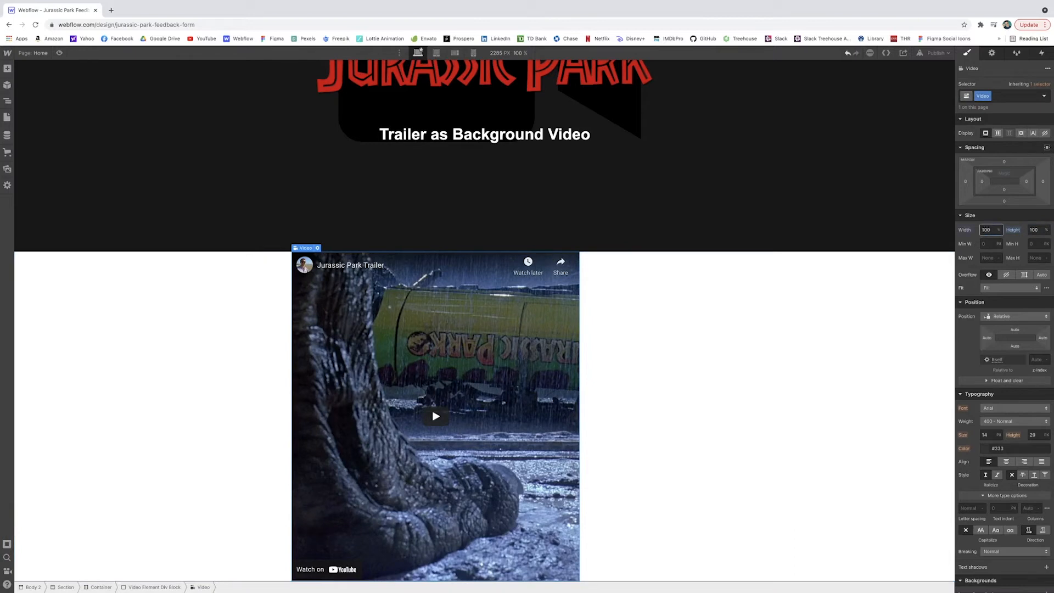
Set the Video Element Div Block's width to 200 px and its height to 100 px
click(152, 586)
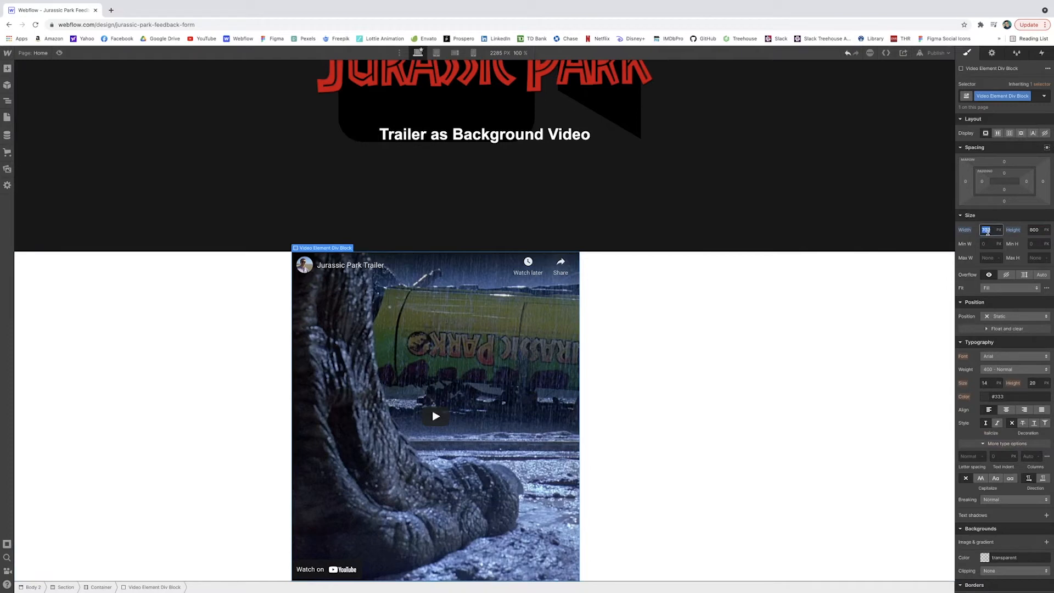
key(Return)
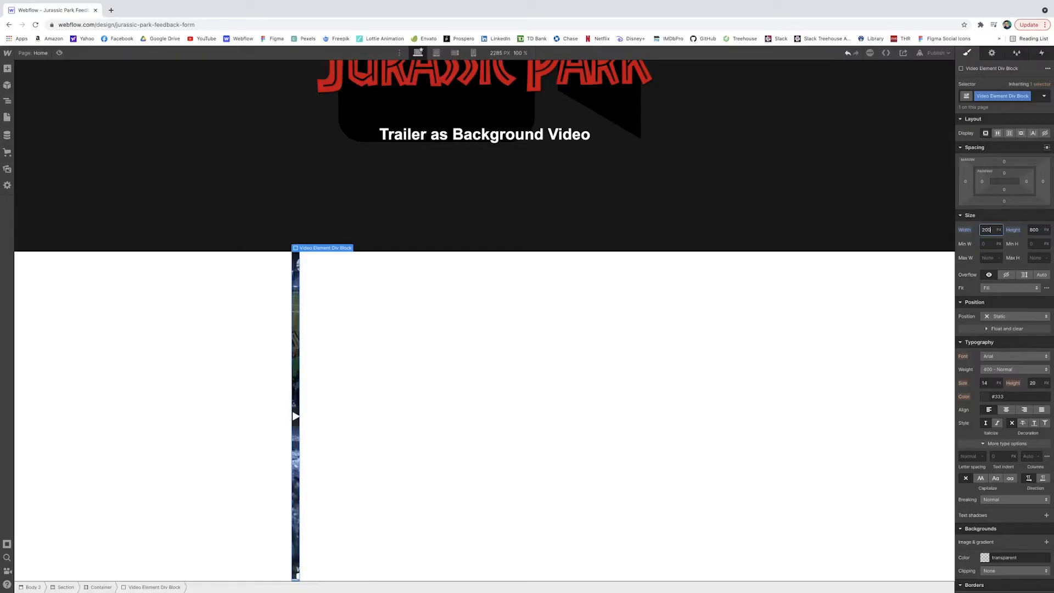
key(Return)
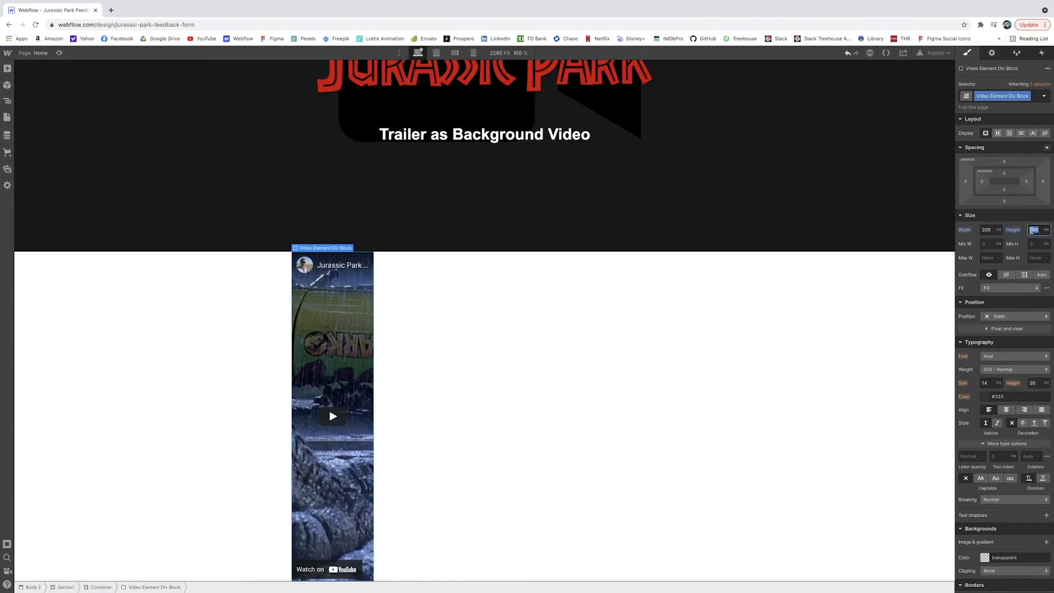
text(100)
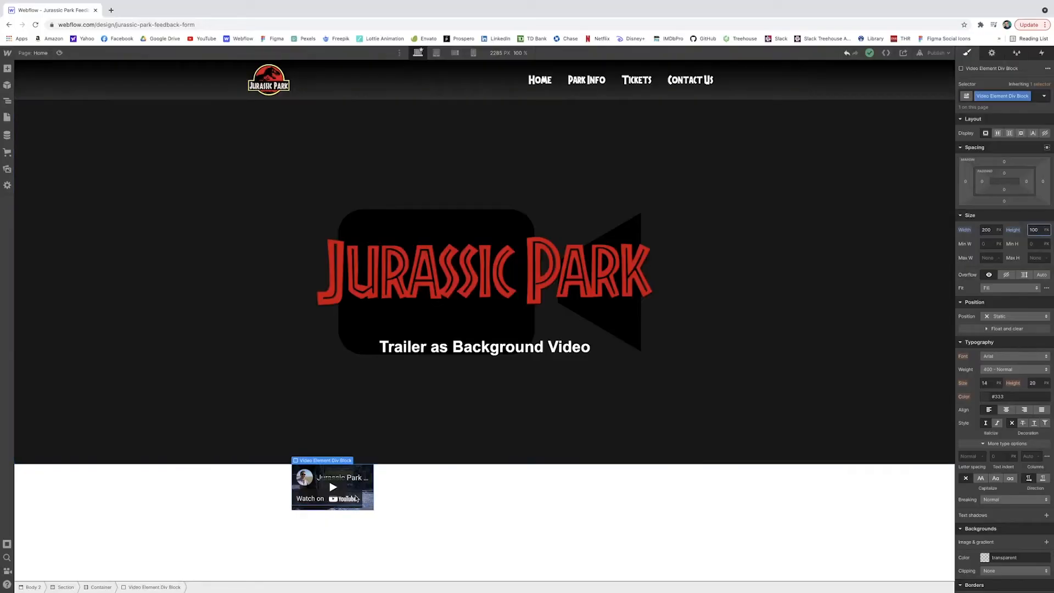
Resize the Video Element Div Block to 600 px wide and 400 px high
click(365, 493)
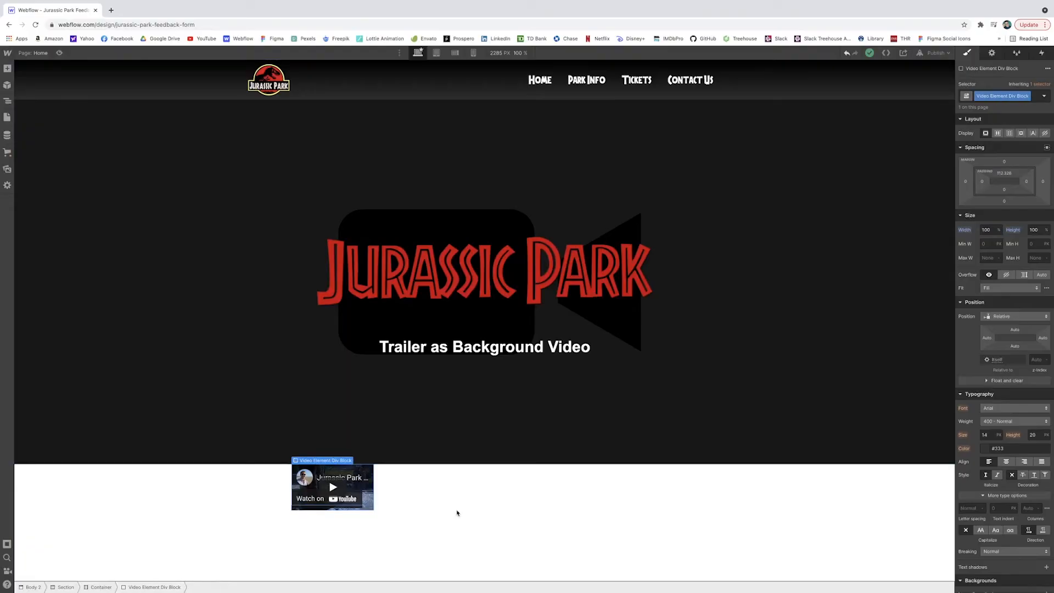
click(986, 230)
text(50)
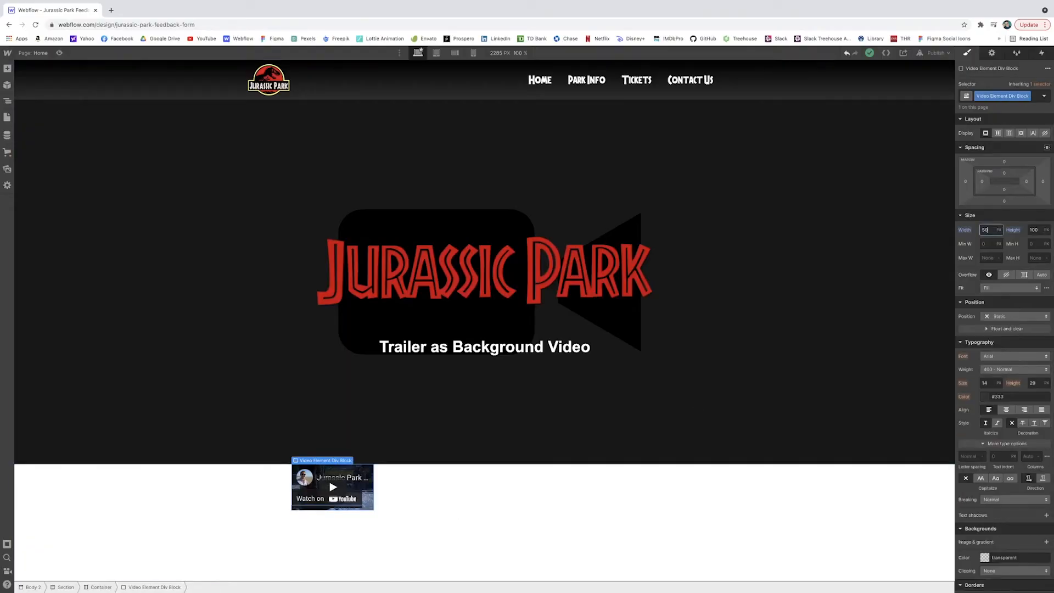
text(0)
key(Tab)
text(400)
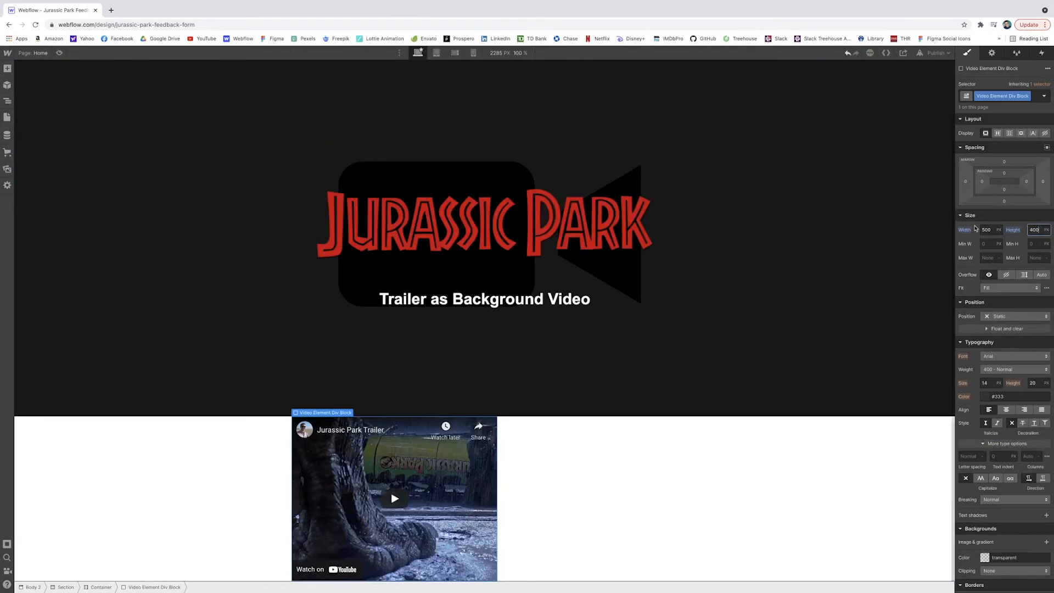
text(60)
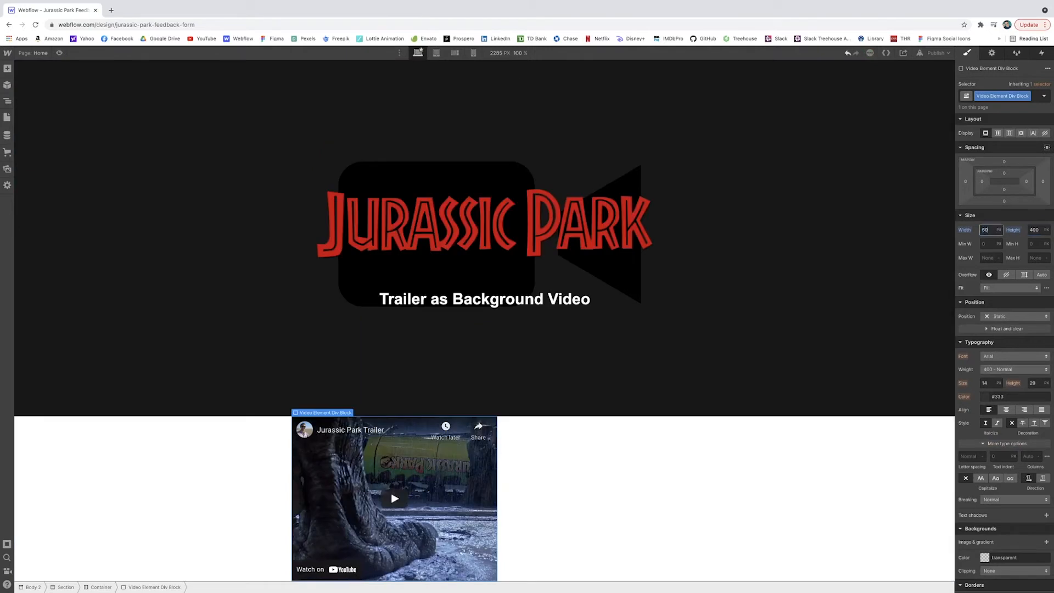
text(0)
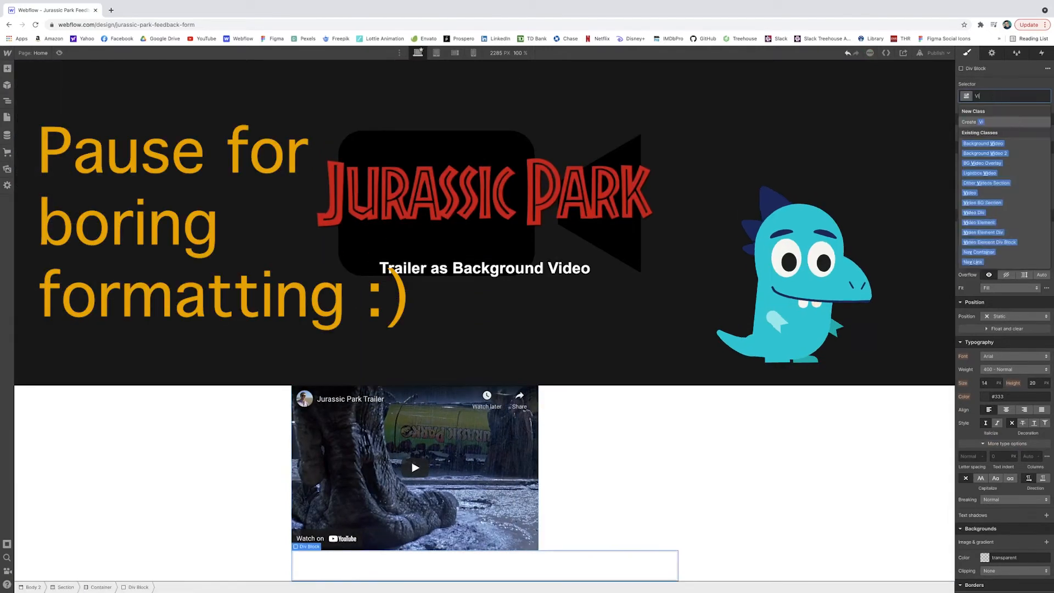
Give the div block below the video the class Video Element Text Div and set the surrounding container's display to flex
text(deo Element Div 2)
key(Return)
click(609, 467)
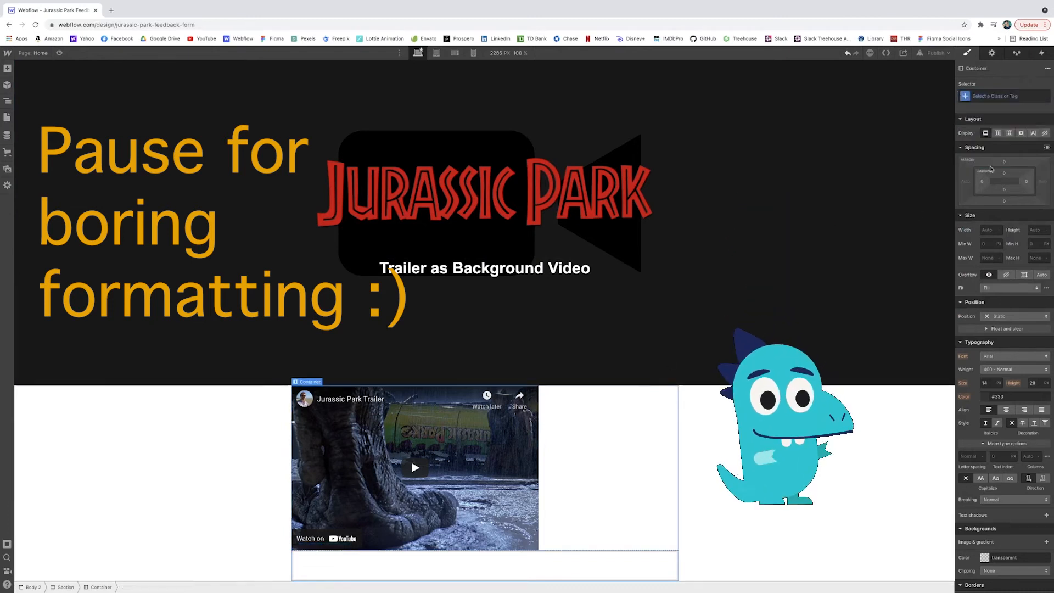
click(997, 133)
Add a heading inside the Video Element Text Div reading "Trailer as Video Element"
click(564, 463)
click(7, 68)
click(33, 325)
double_click(567, 434)
text(Trailer as Video Element)
Center the Video Element Text Div's content with both Align and Justify, and add left padding to the div
click(627, 475)
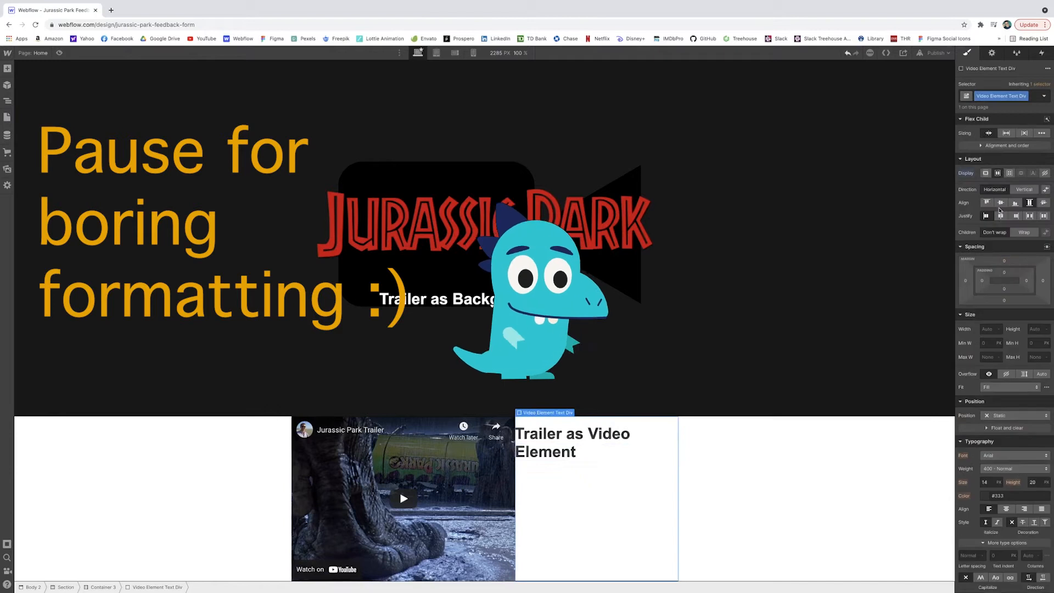
click(1000, 202)
click(1001, 215)
drag(981, 281, 981, 269)
Center-align the text of the "Trailer as Video Element" heading
click(571, 492)
click(1006, 450)
click(768, 453)
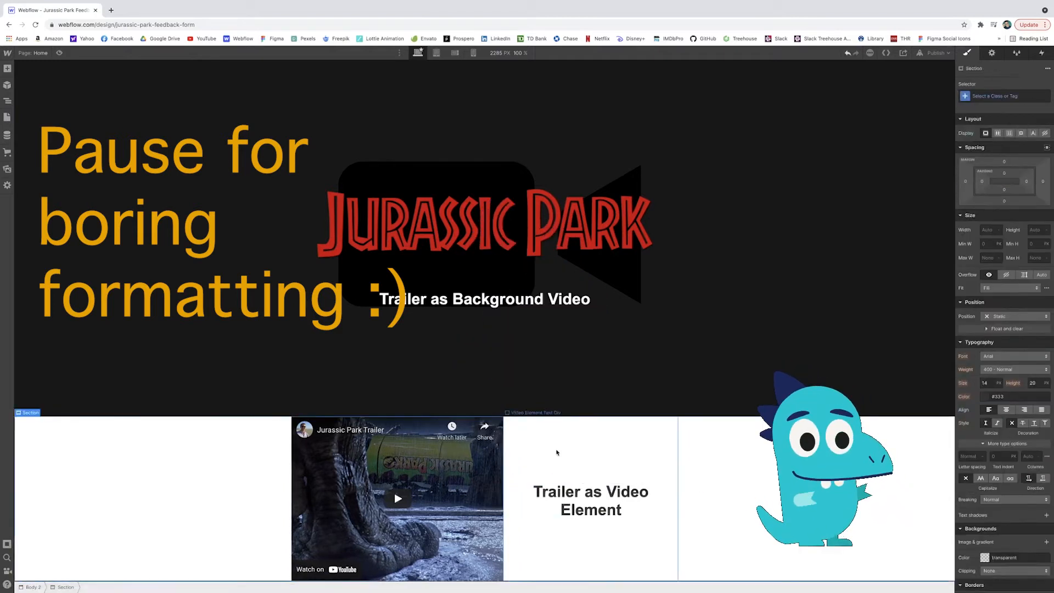
Add a div block below the trailer video for the lightbox and give it the class Lightbix Div
click(631, 538)
click(109, 587)
click(7, 69)
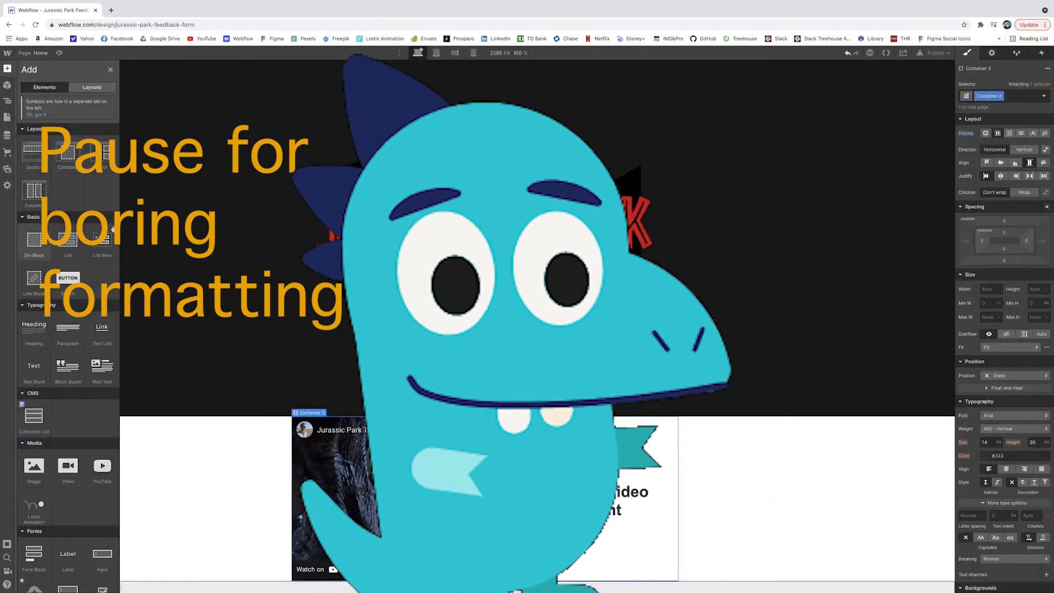
click(24, 235)
click(985, 98)
text(Lightbix Div)
key(Return)
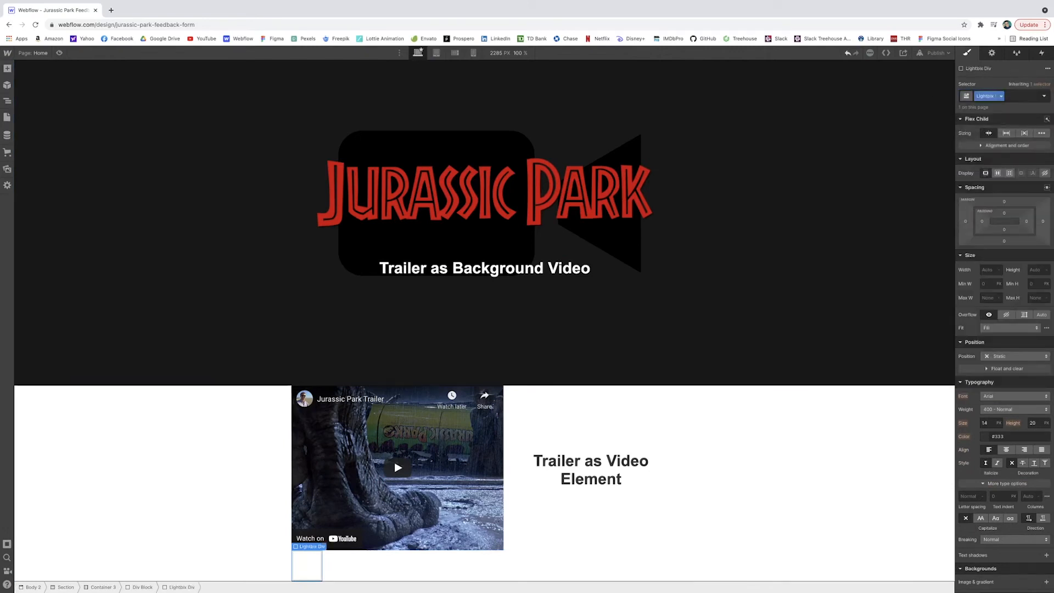
Insert a Lightbox component inside the Lightbix Div
click(7, 68)
scroll(50, 349, down, 5)
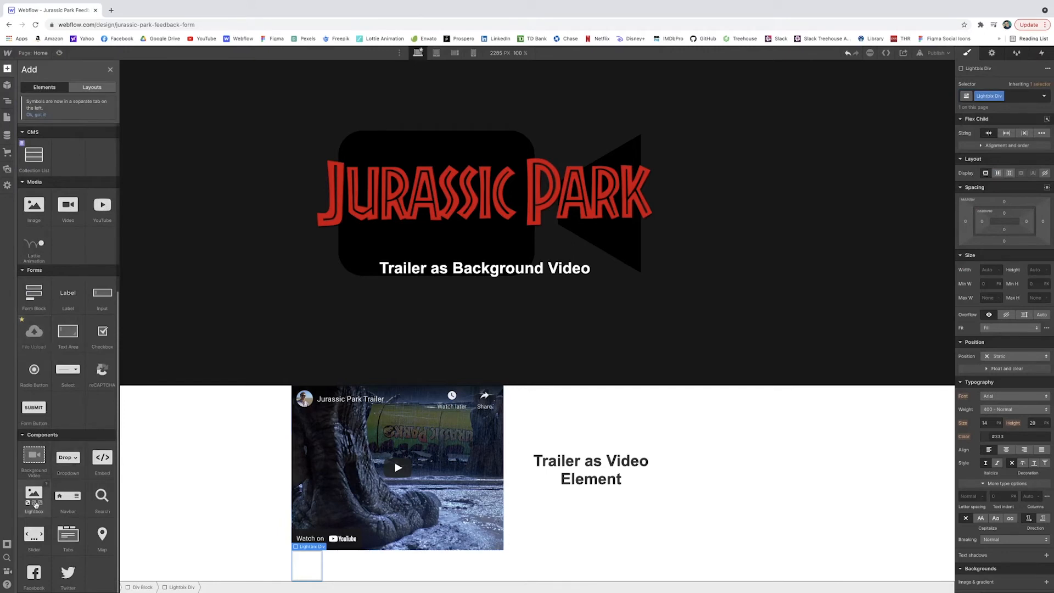
click(35, 505)
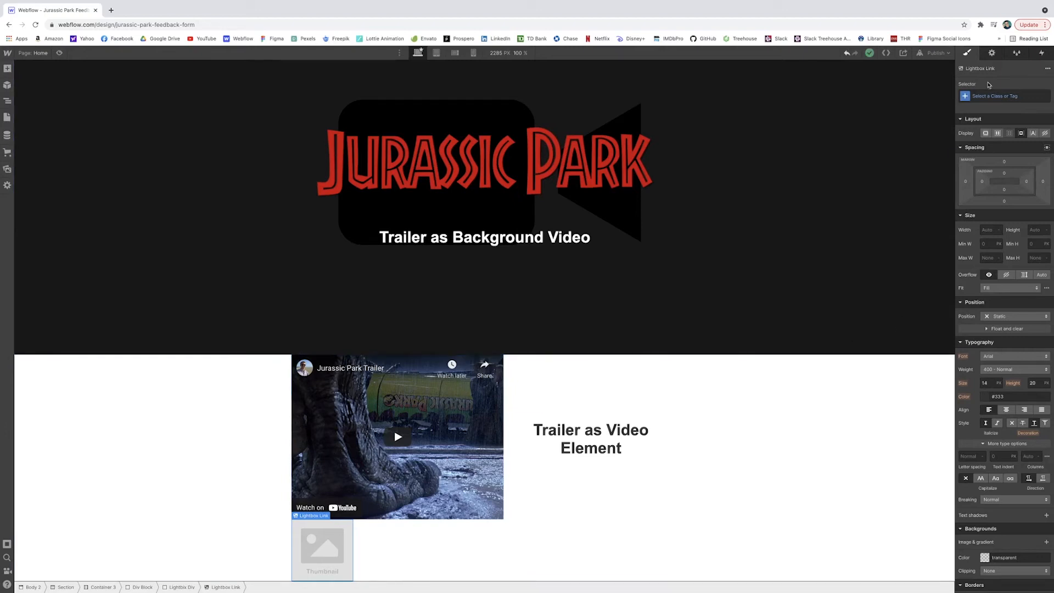
Set the lightbox's media to a video using the trailer's YouTube URL and save it
click(991, 54)
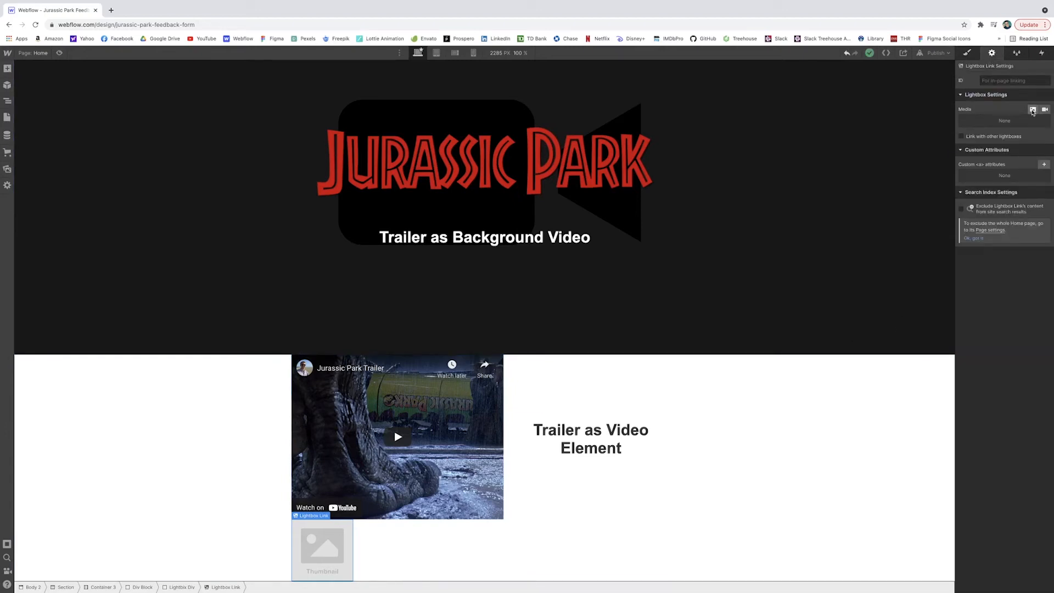
click(1043, 109)
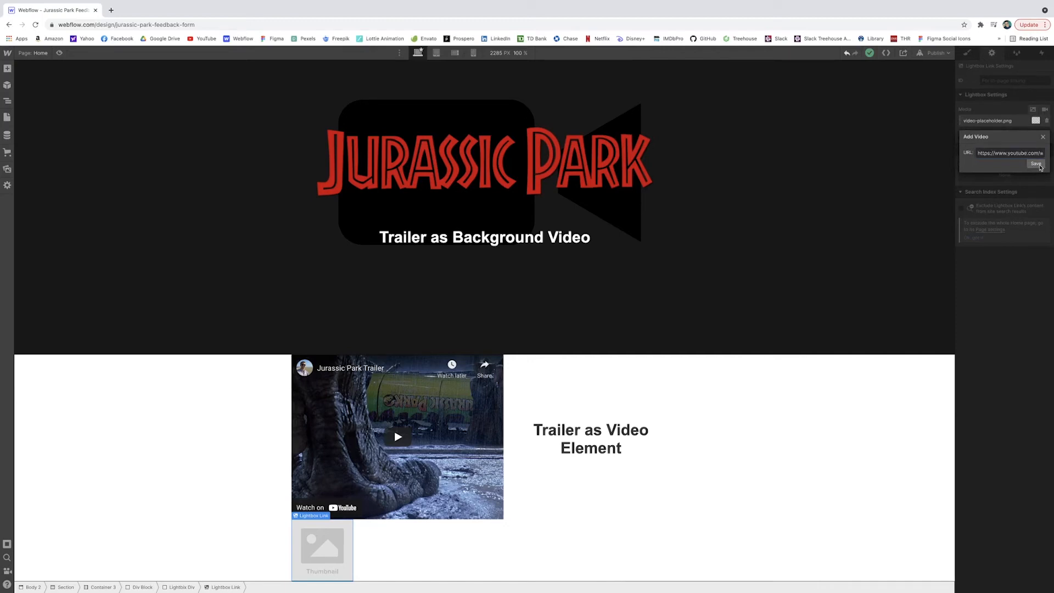
click(1036, 164)
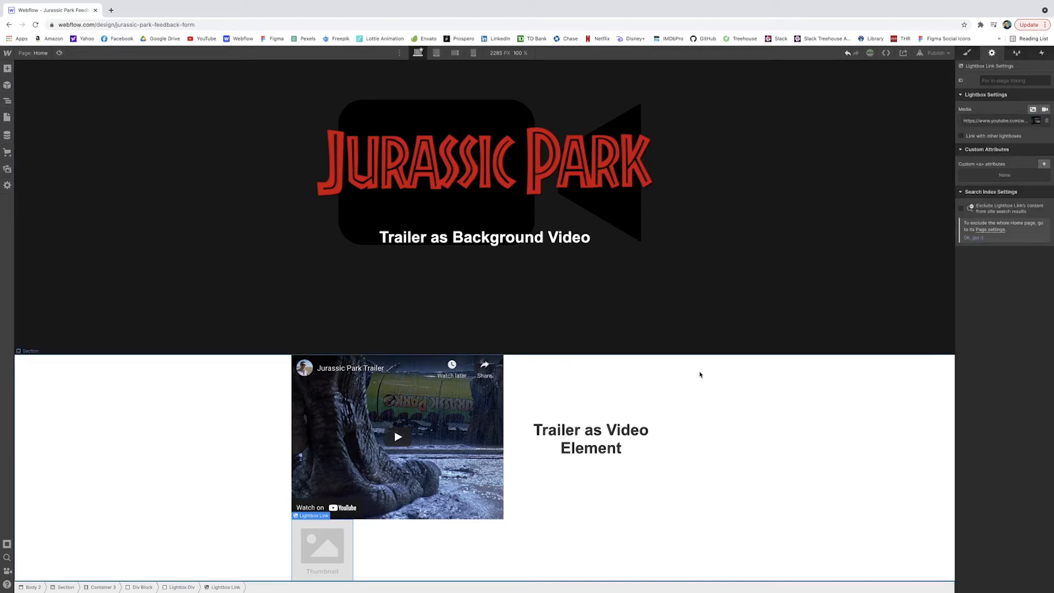
Replace the lightbox's placeholder thumbnail with the image Jurassic Park Poster.jpg
click(330, 570)
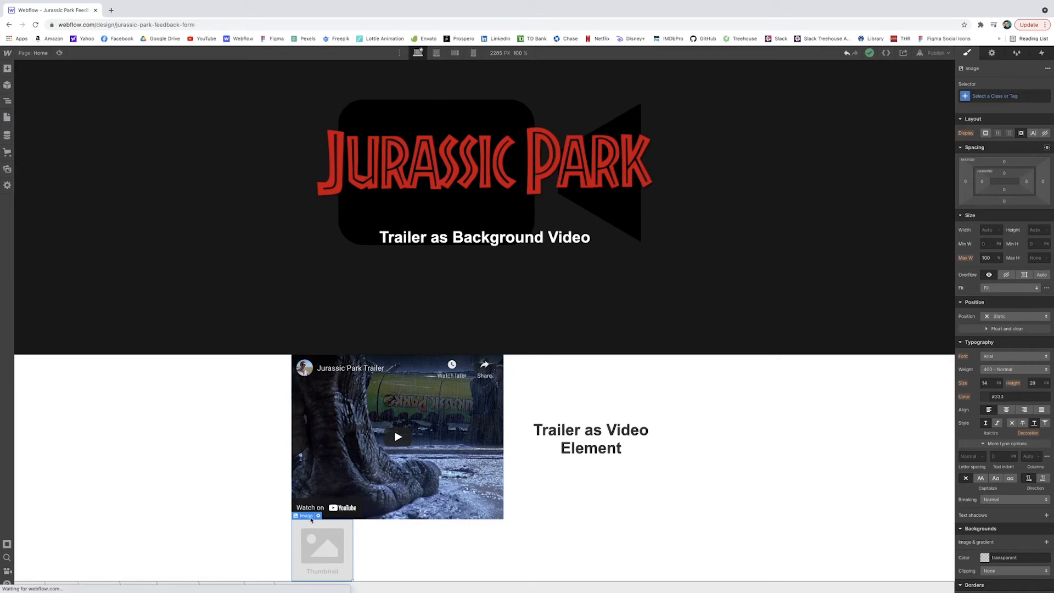
click(319, 516)
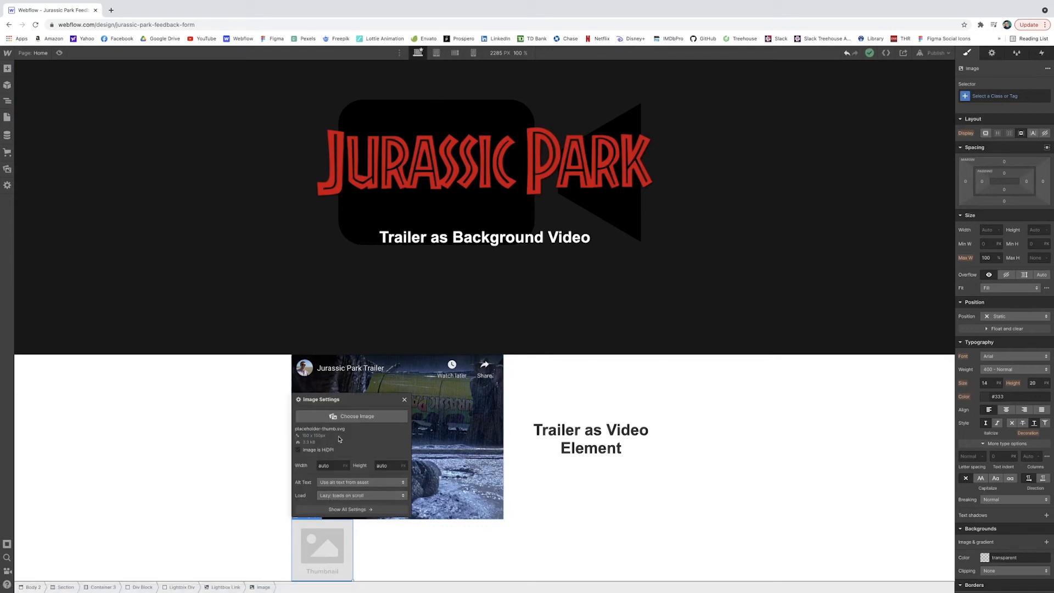
click(357, 416)
click(33, 137)
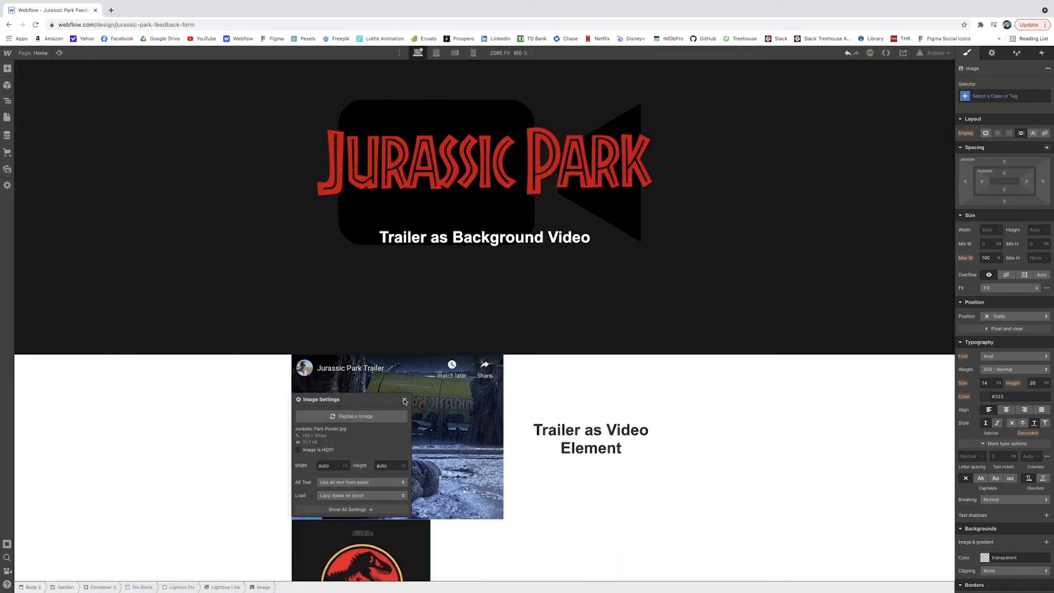
click(404, 399)
Preview the page, open the lightbox from its poster thumbnail and play the trailer in it
scroll(501, 435, down, 3)
click(499, 472)
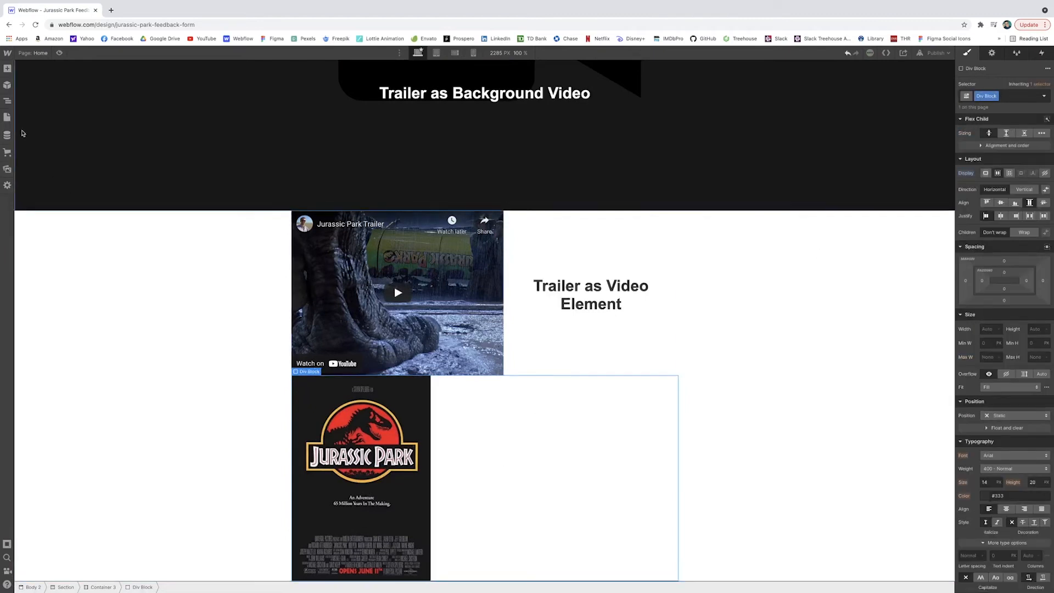
click(59, 53)
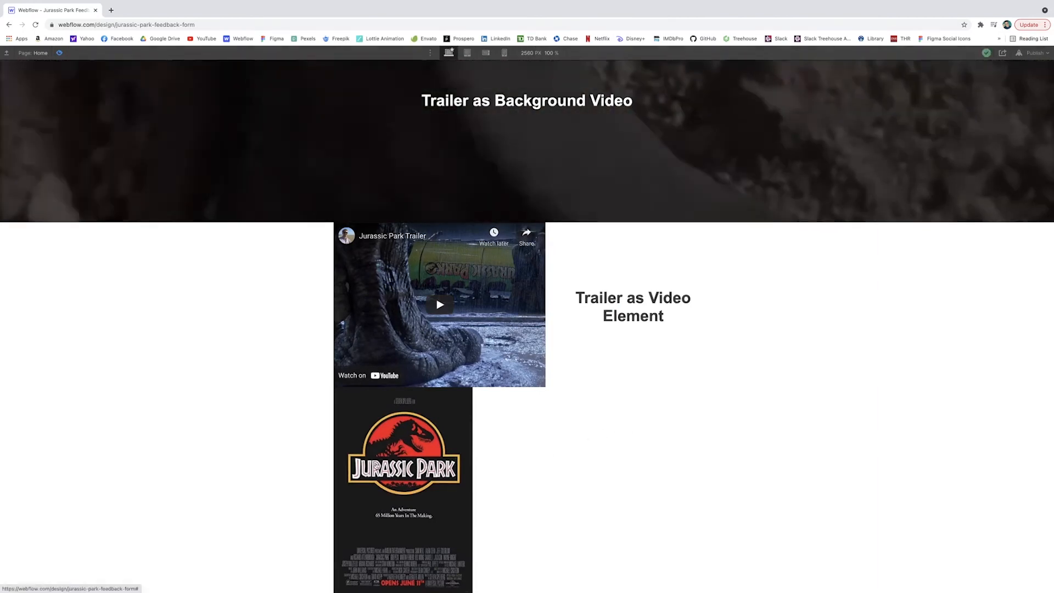
click(455, 452)
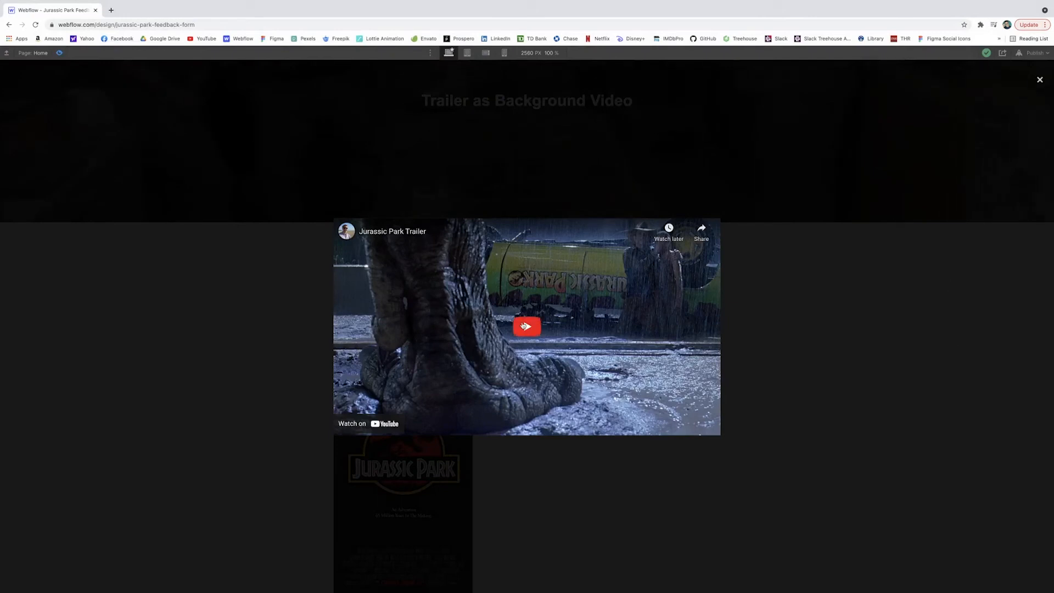
click(526, 326)
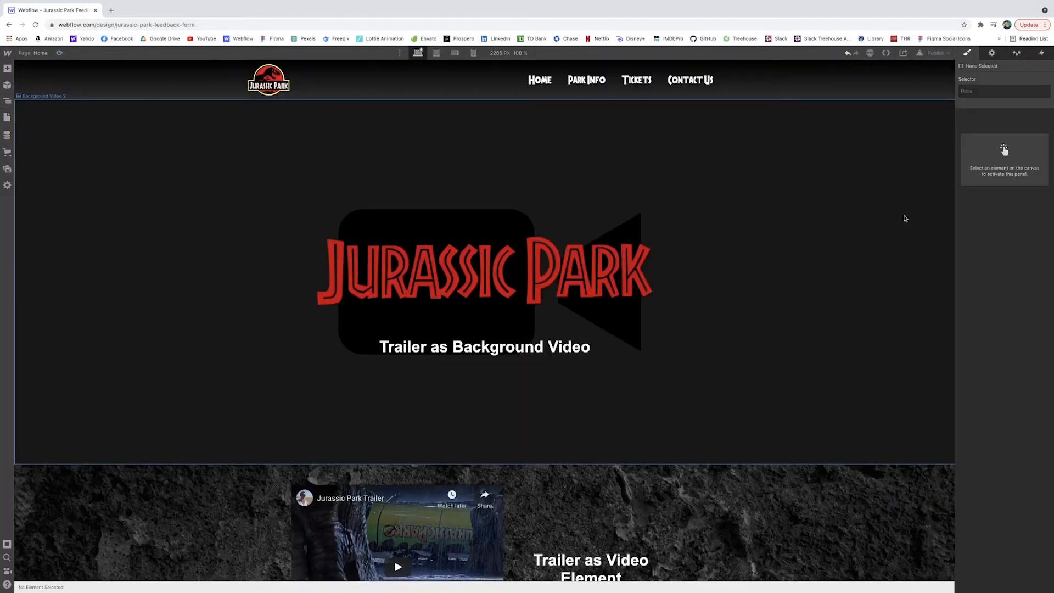
Look over the styled page's video and lightbox sections, and preview the trailer playing as the background video
scroll(889, 223, down, 6)
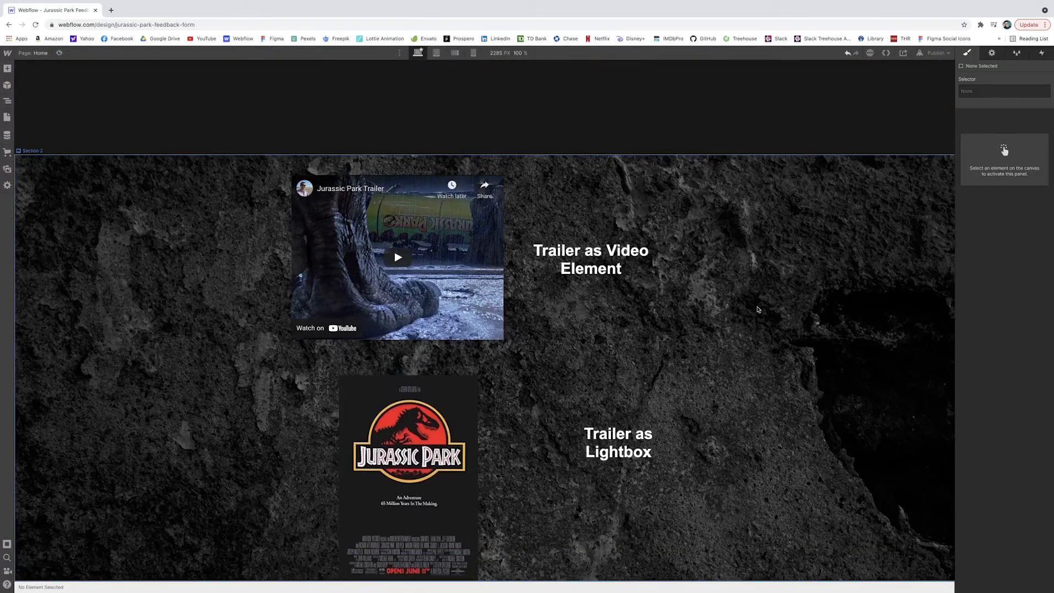
scroll(625, 201, up, 6)
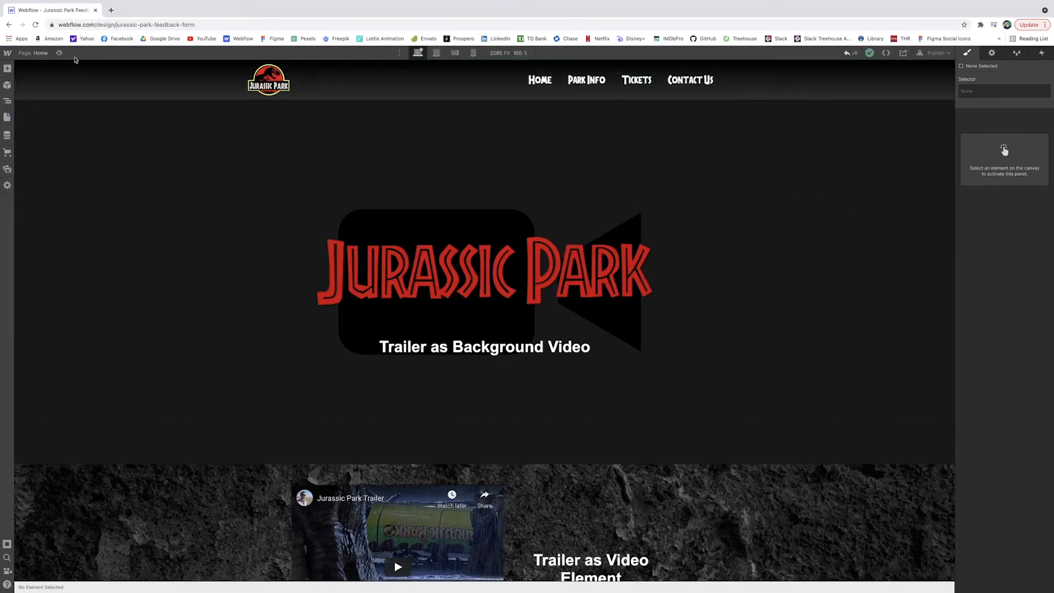
click(60, 53)
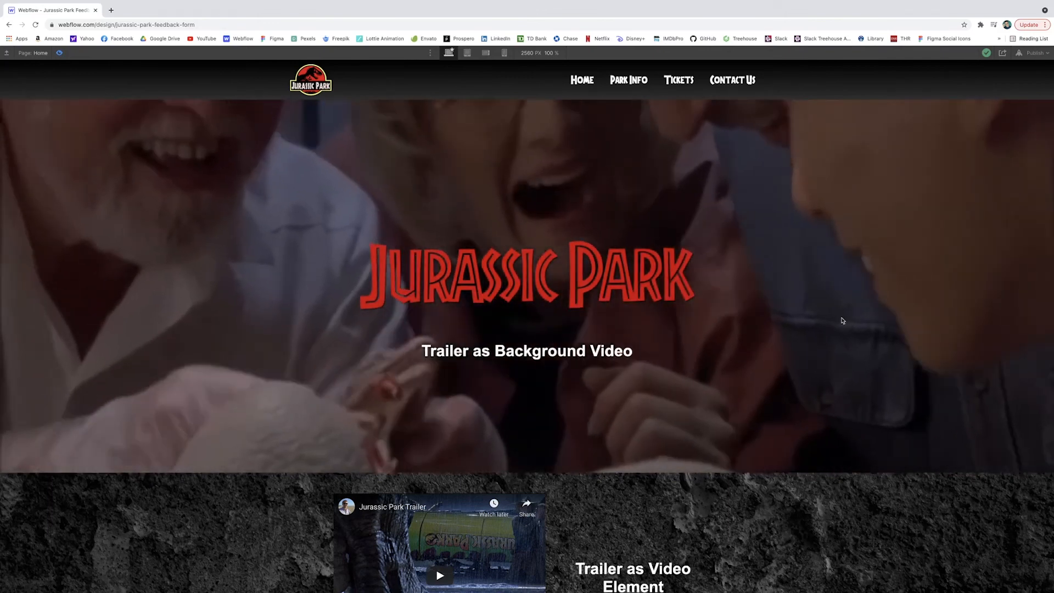
scroll(845, 319, down, 1)
scroll(846, 314, up, 1)
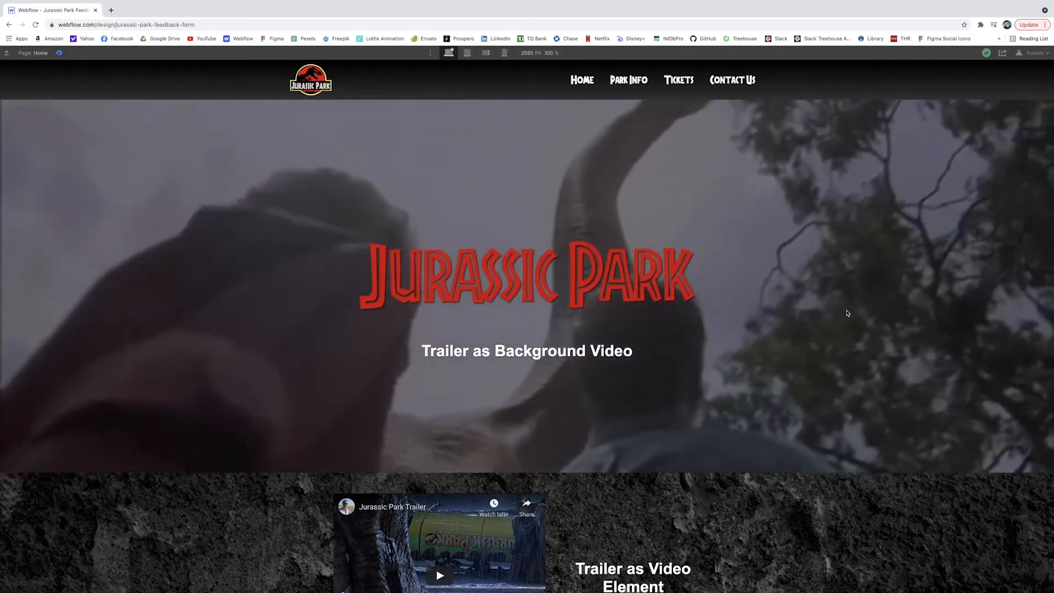
Test the trailer video element in the preview by playing it, skipping ahead to about 2:25 and pausing it
scroll(846, 312, down, 5)
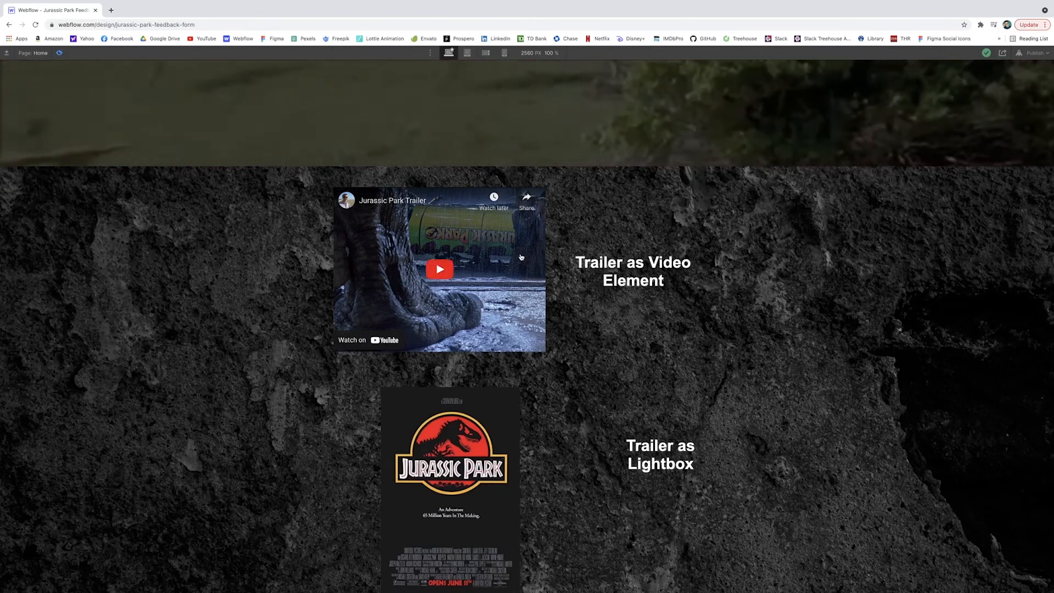
click(444, 267)
click(416, 334)
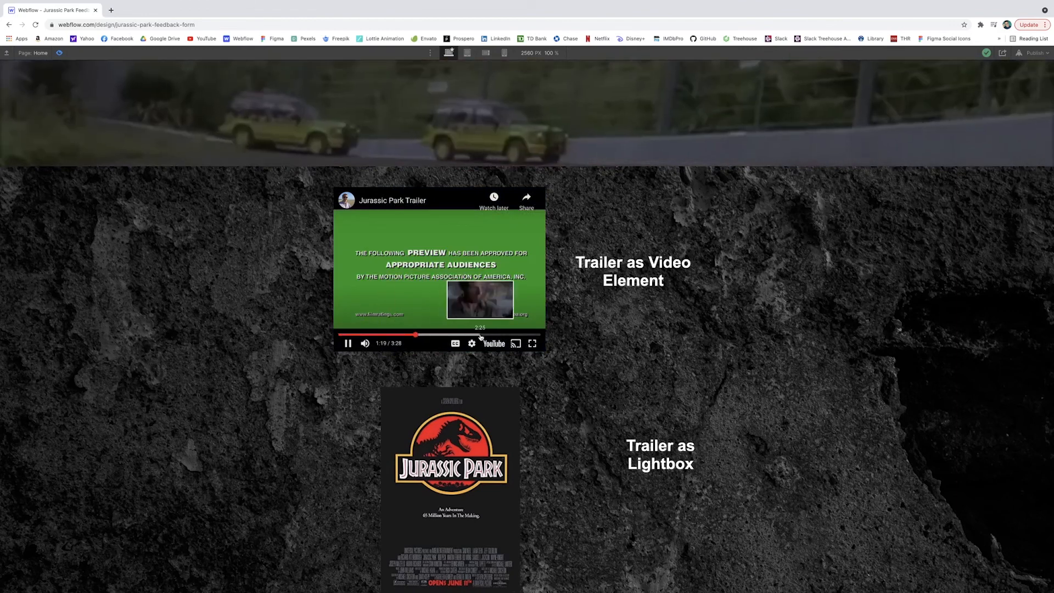
click(480, 335)
click(348, 343)
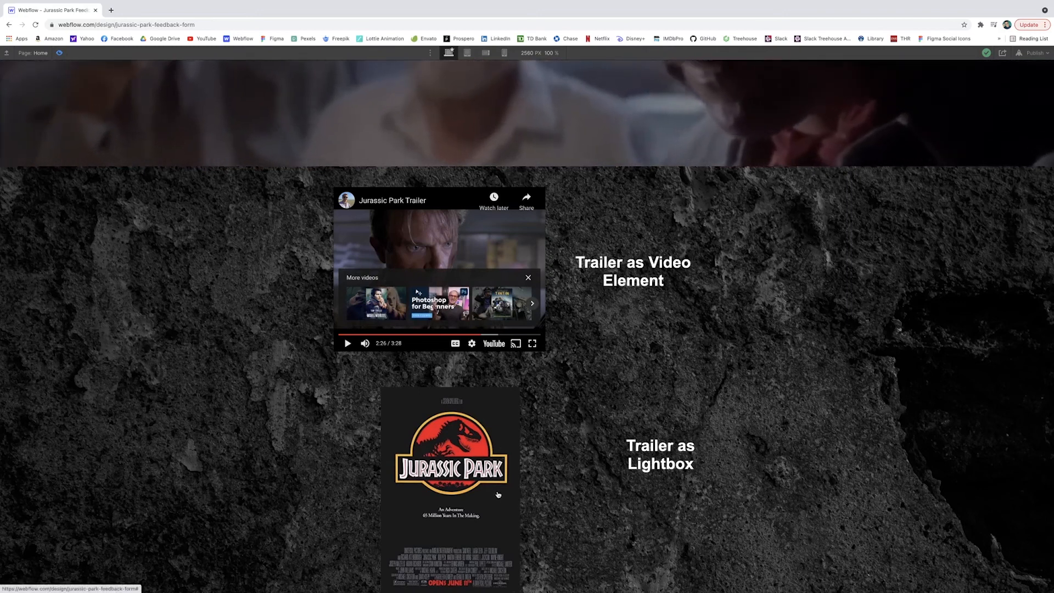
Test the lightbox in the preview by opening it from the poster, playing and pausing the trailer, and closing it
click(462, 456)
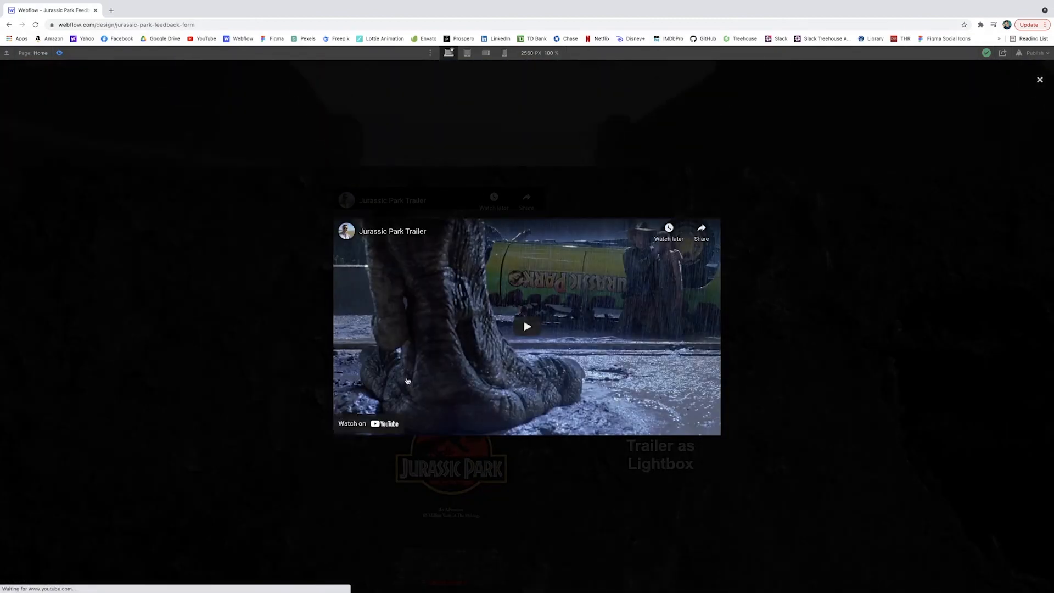
click(527, 327)
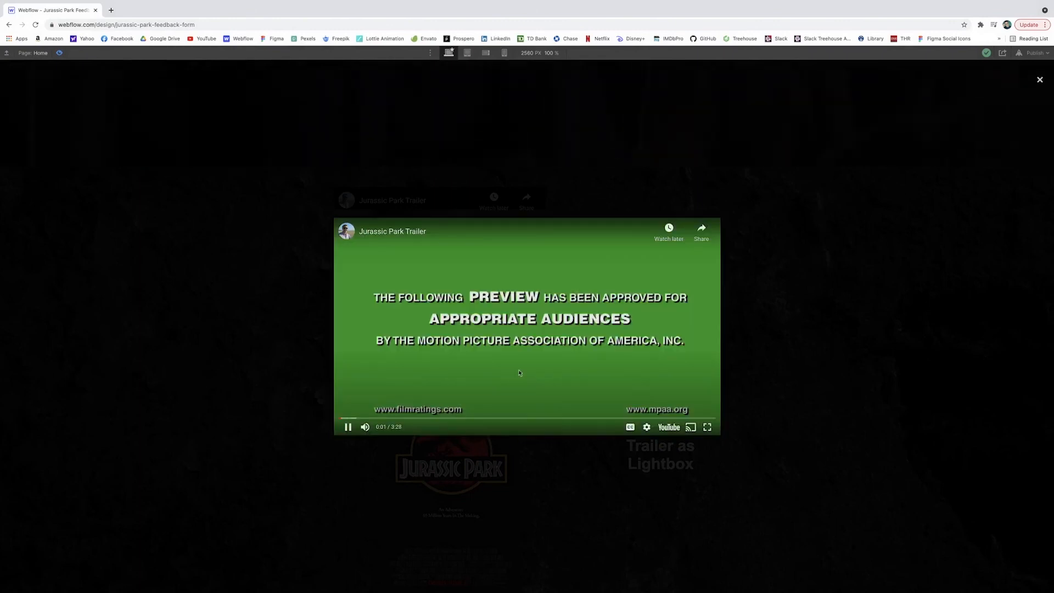
click(347, 426)
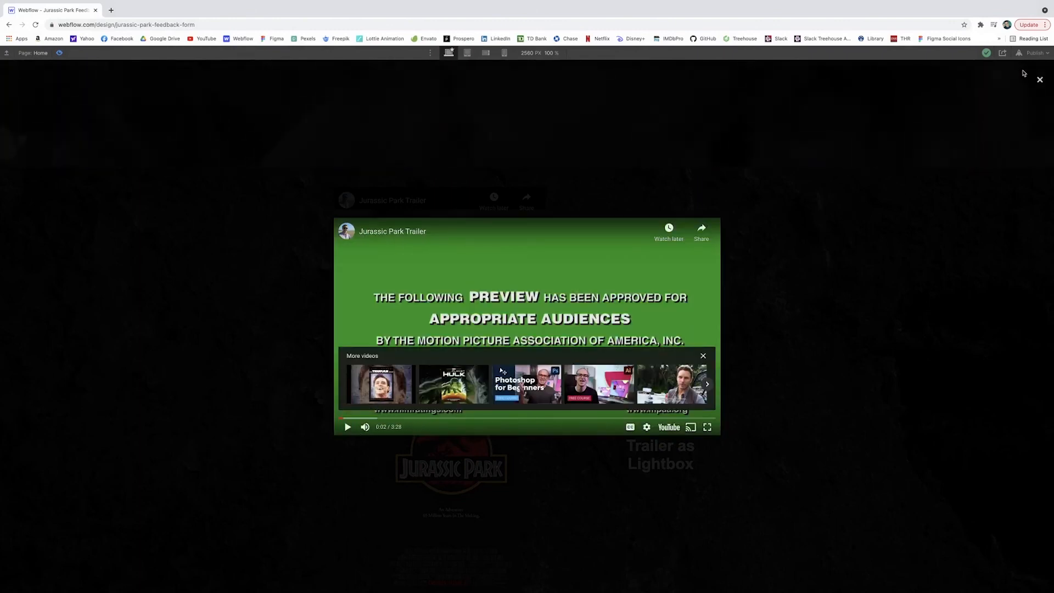
click(1037, 81)
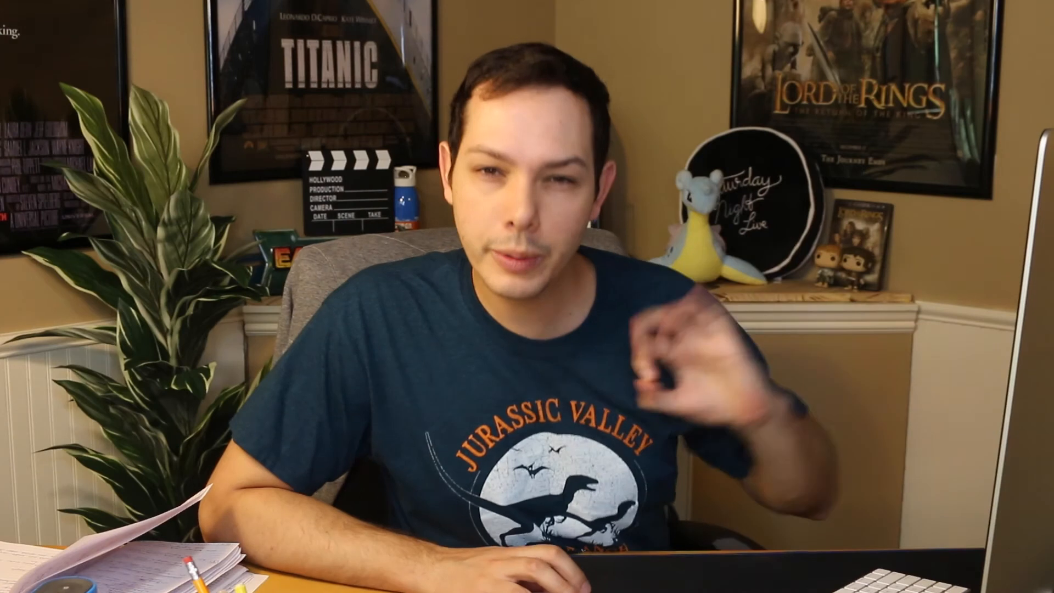